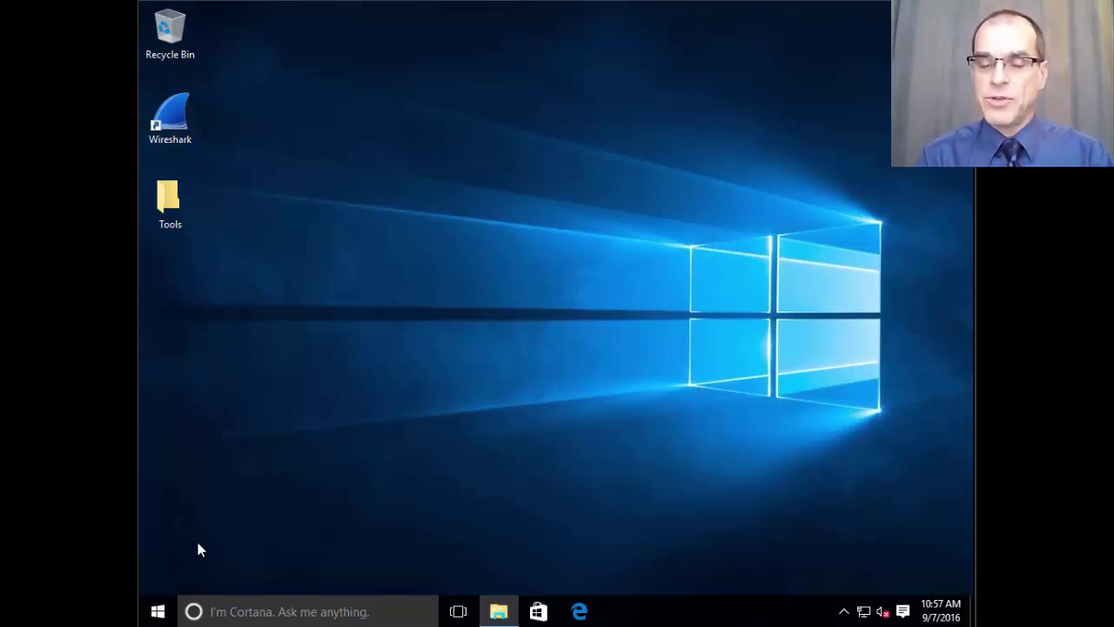
# Step: Open Command Prompt (Admin) from the Start quick menu and approve elevation
pyautogui.rightClick(157, 612)
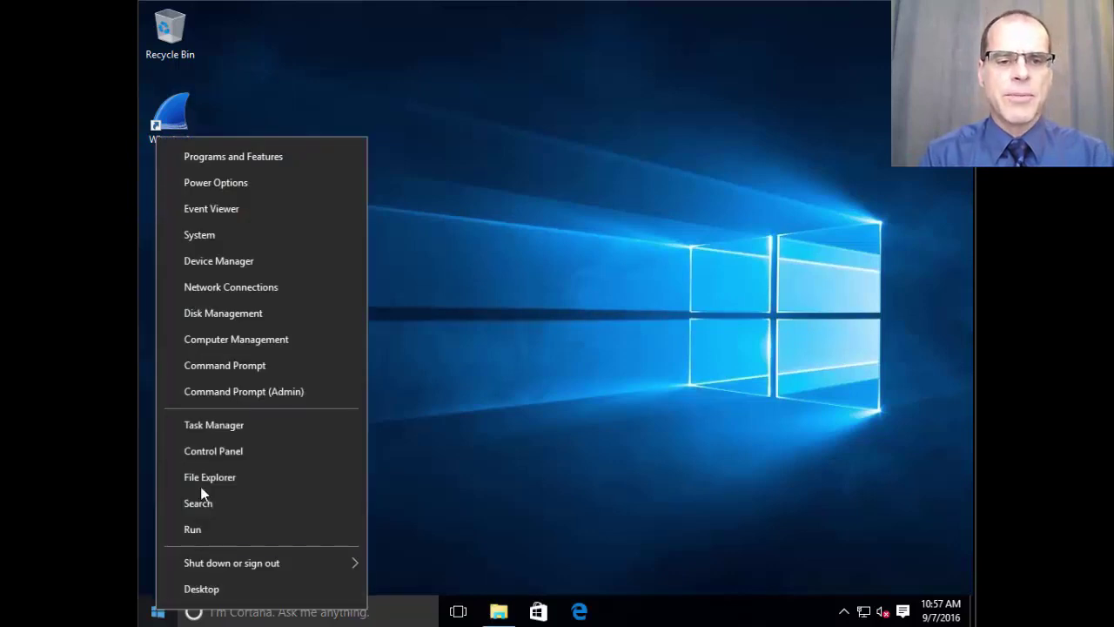
pyautogui.click(247, 390)
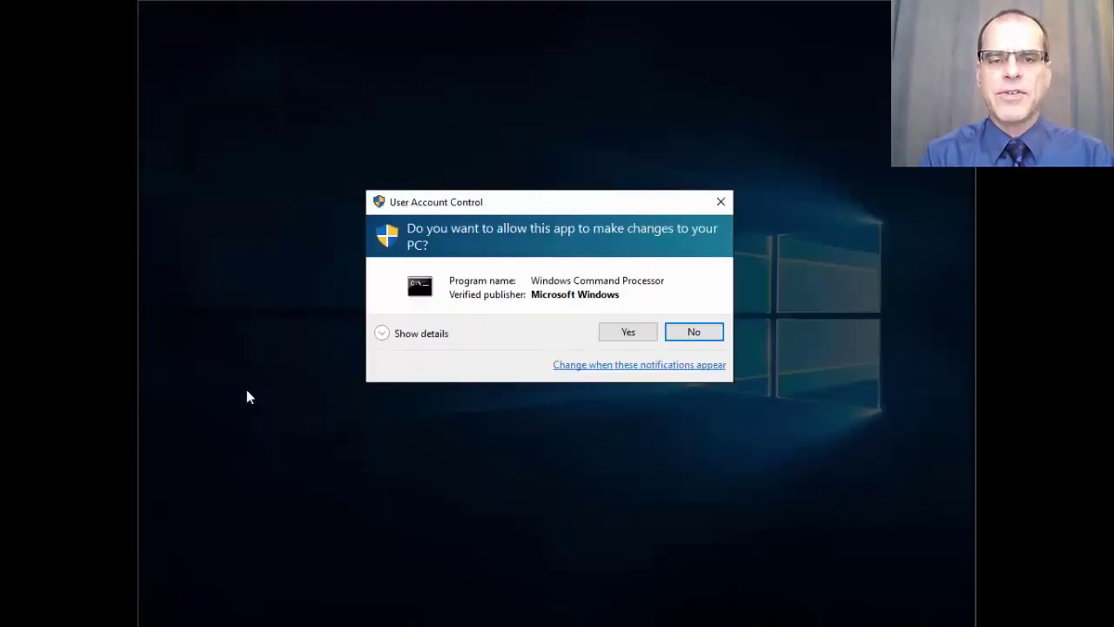
pyautogui.click(611, 333)
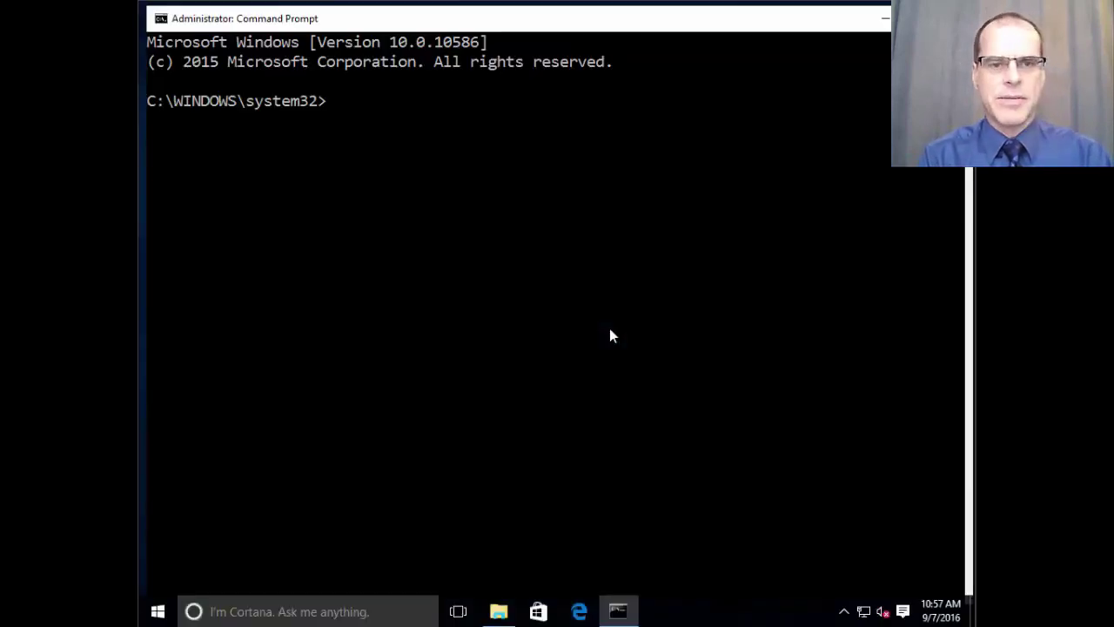
# Step: Run ipconfig /all and scroll through the output showing IPv4 10.39.5.10 and DNS 10.39.5.50
pyautogui.write('ipcon')
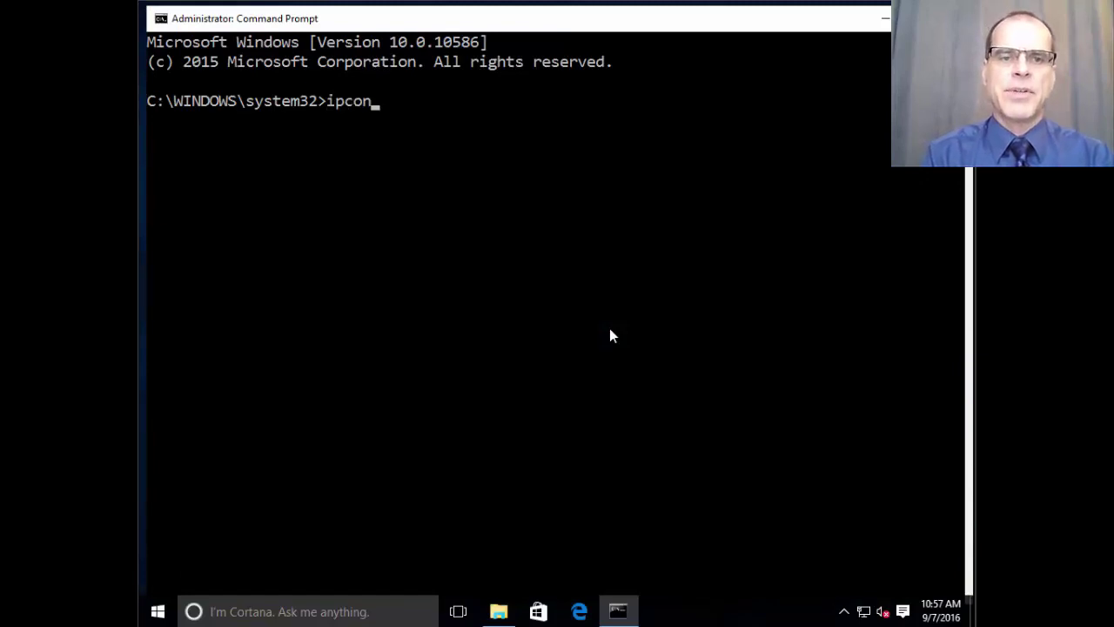
pyautogui.write('fig /all')
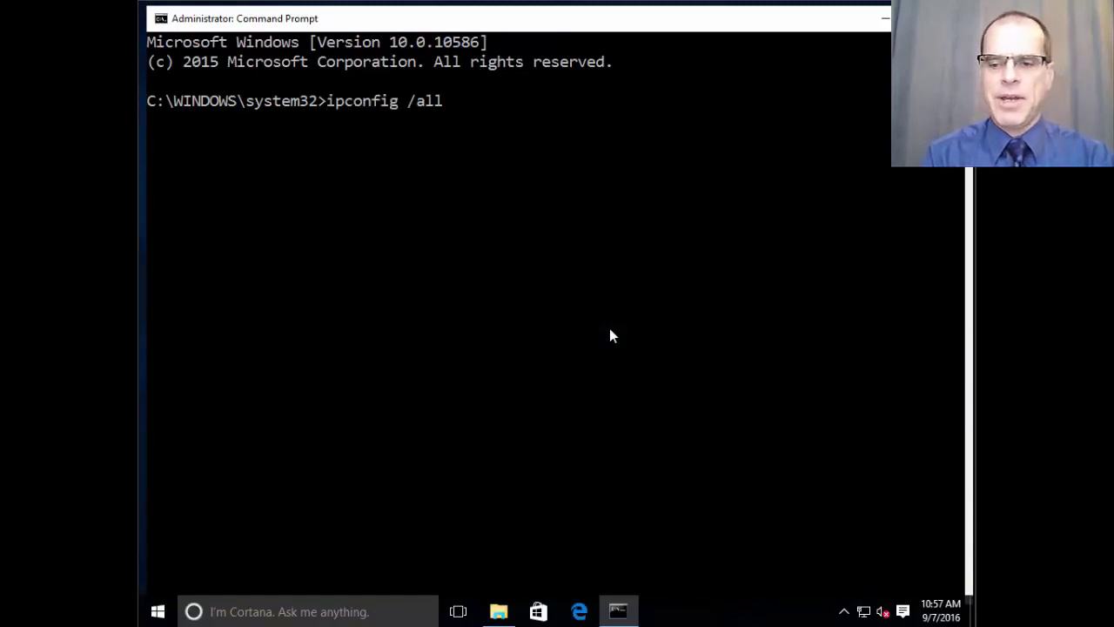
pyautogui.press('Return')
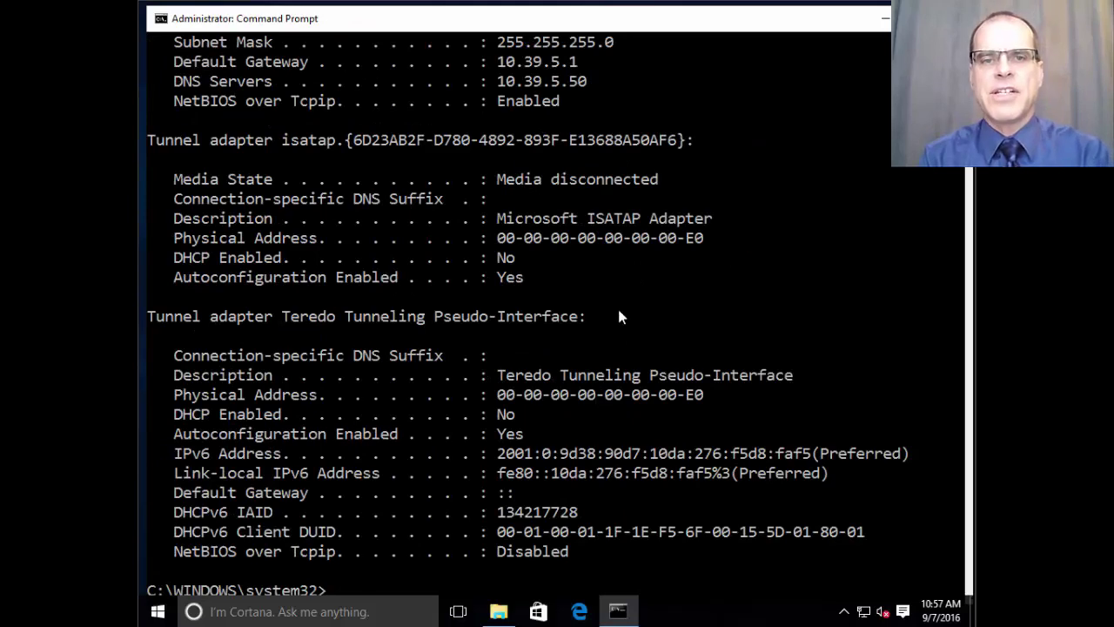
pyautogui.scroll(10, 617, 311)
pyautogui.scroll(-1, 619, 315)
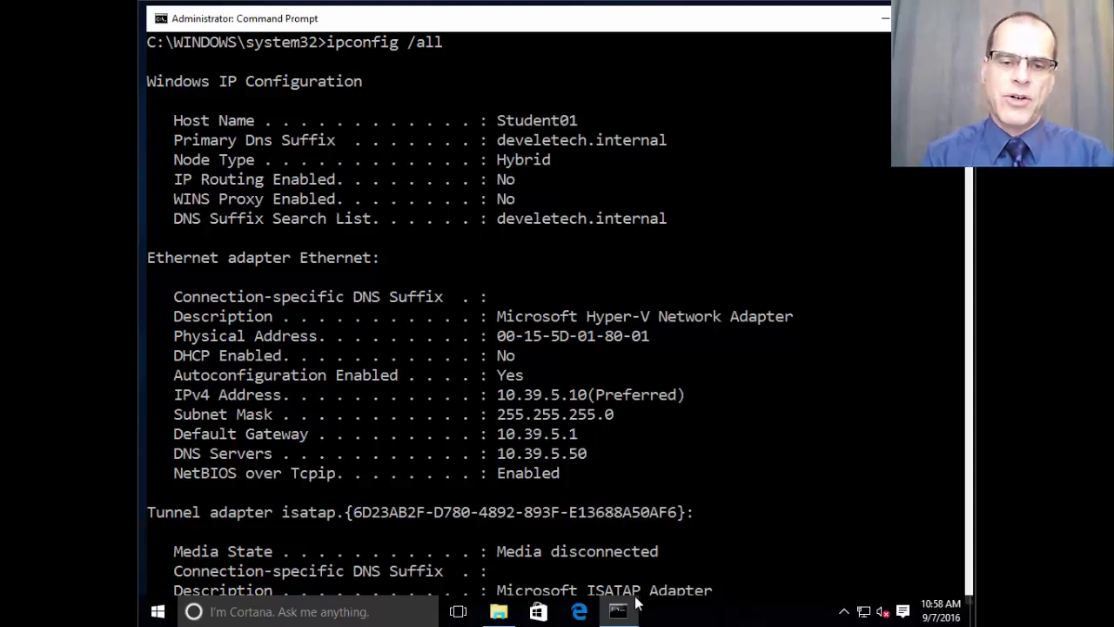
# Step: Launch PuTTY from the tools folder and open an SSH connection to 10.39.5.50
pyautogui.click(498, 611)
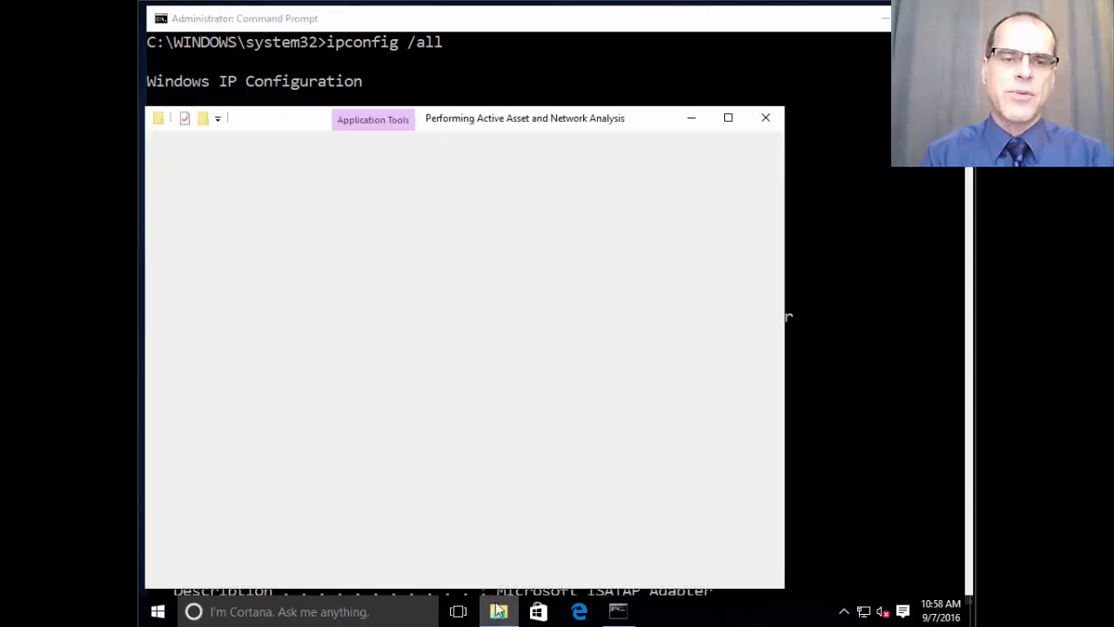
pyautogui.doubleClick(323, 267)
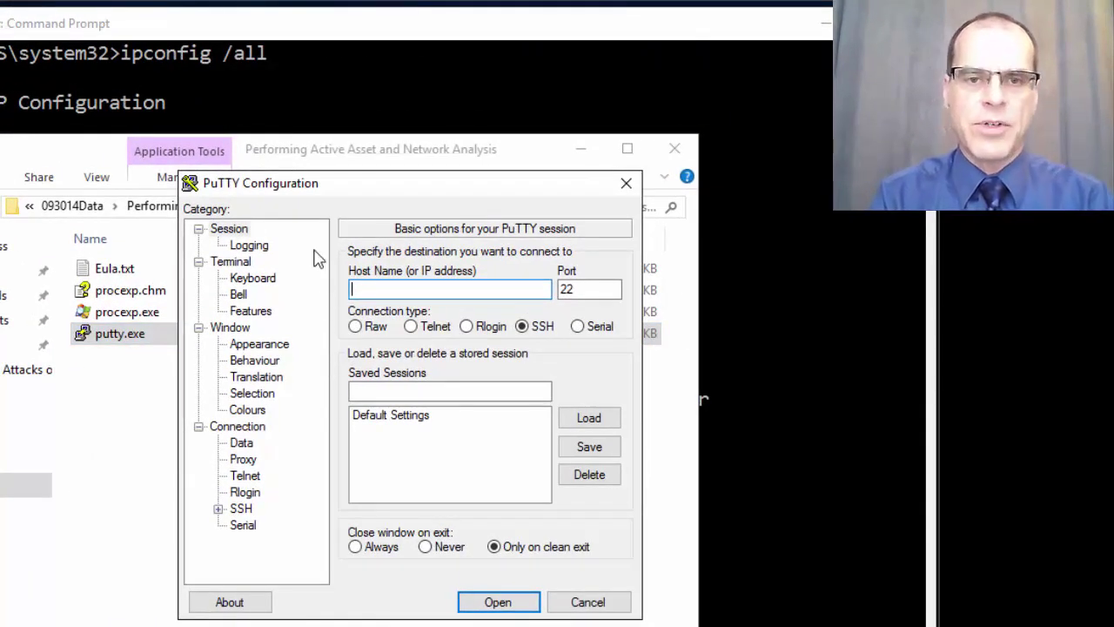
pyautogui.write('10.')
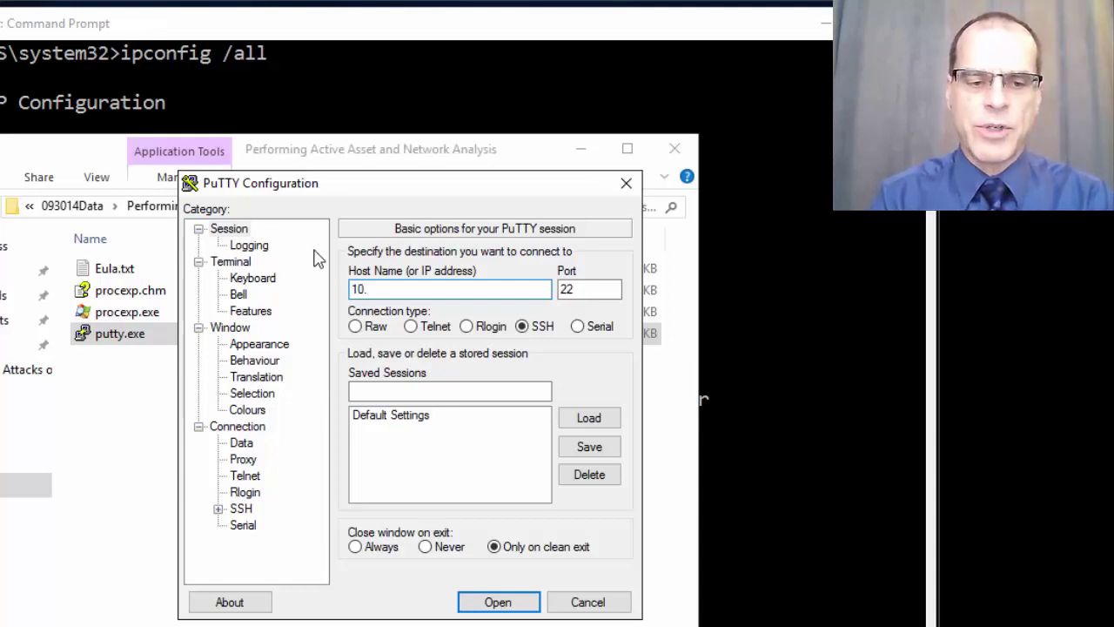
pyautogui.write('39.5.50')
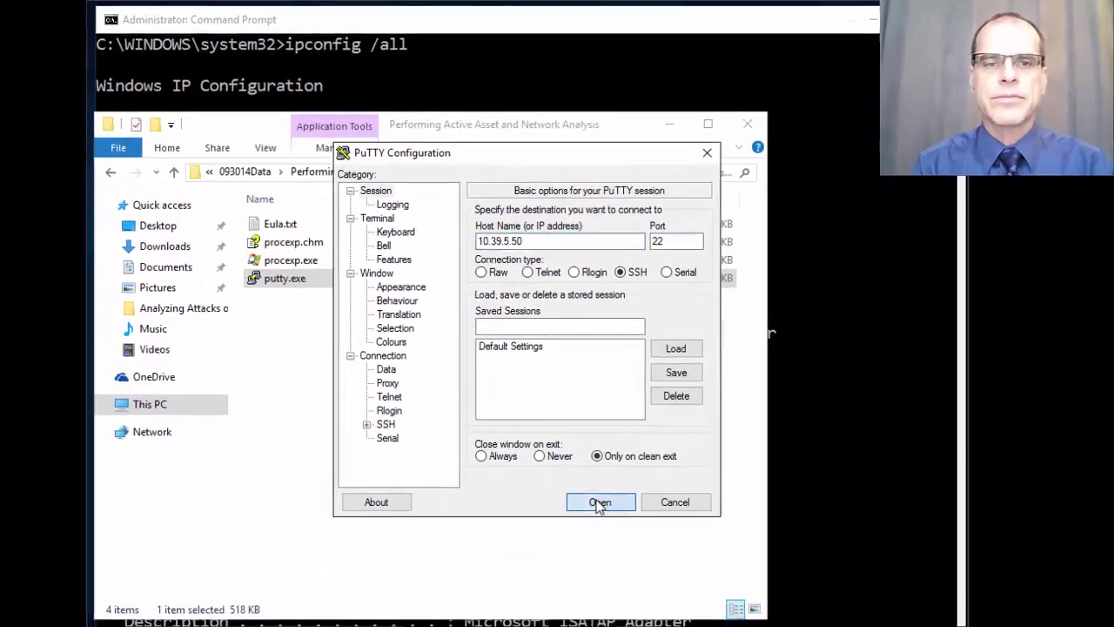
pyautogui.click(599, 502)
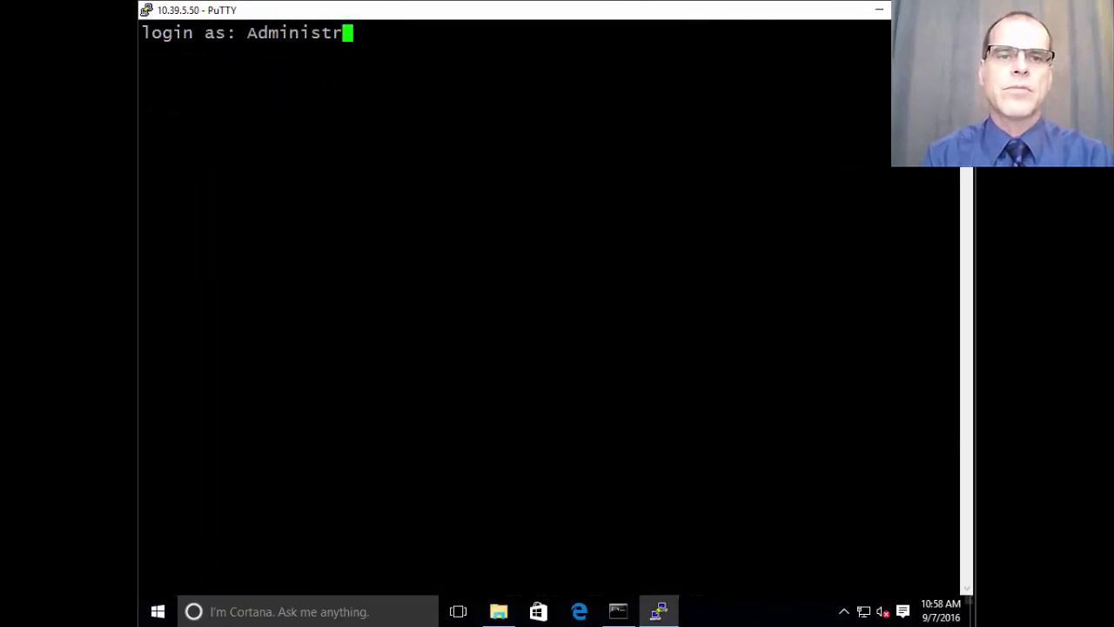
# Step: Log in as Administrator and run hostname to confirm the server is Server01
pyautogui.write('ator')
pyautogui.press('Return')
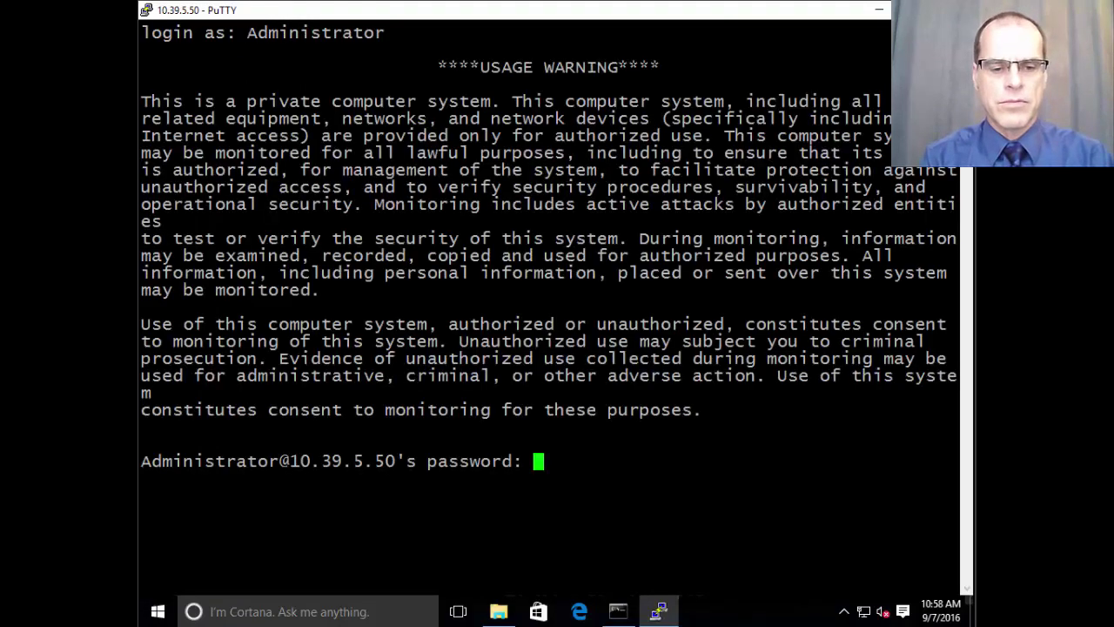
pyautogui.press('Return')
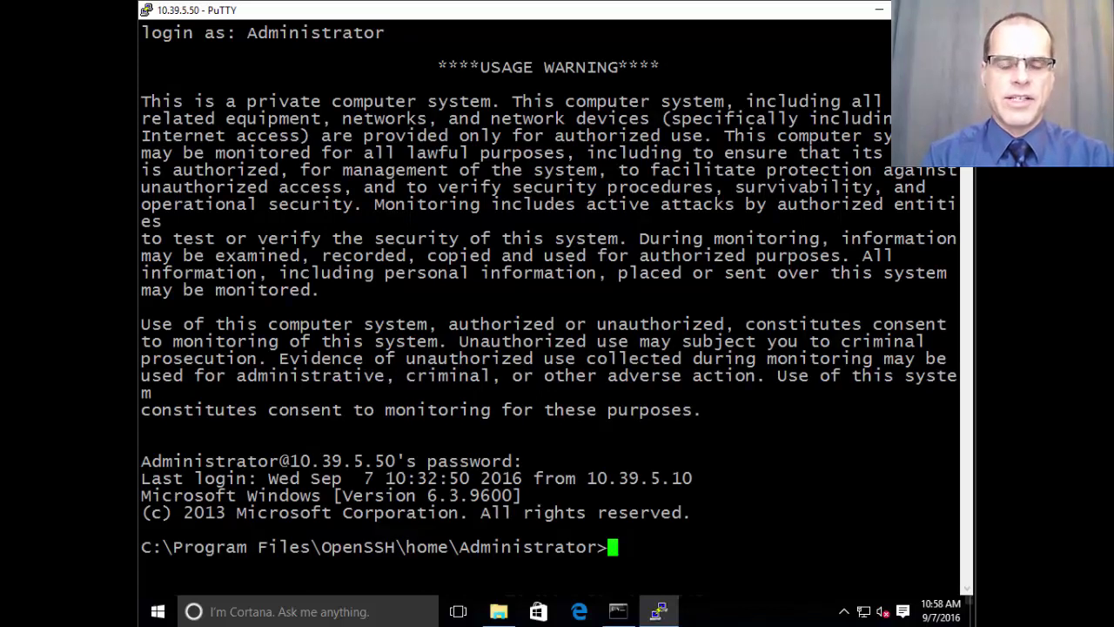
pyautogui.write('hostname')
pyautogui.press('Return')
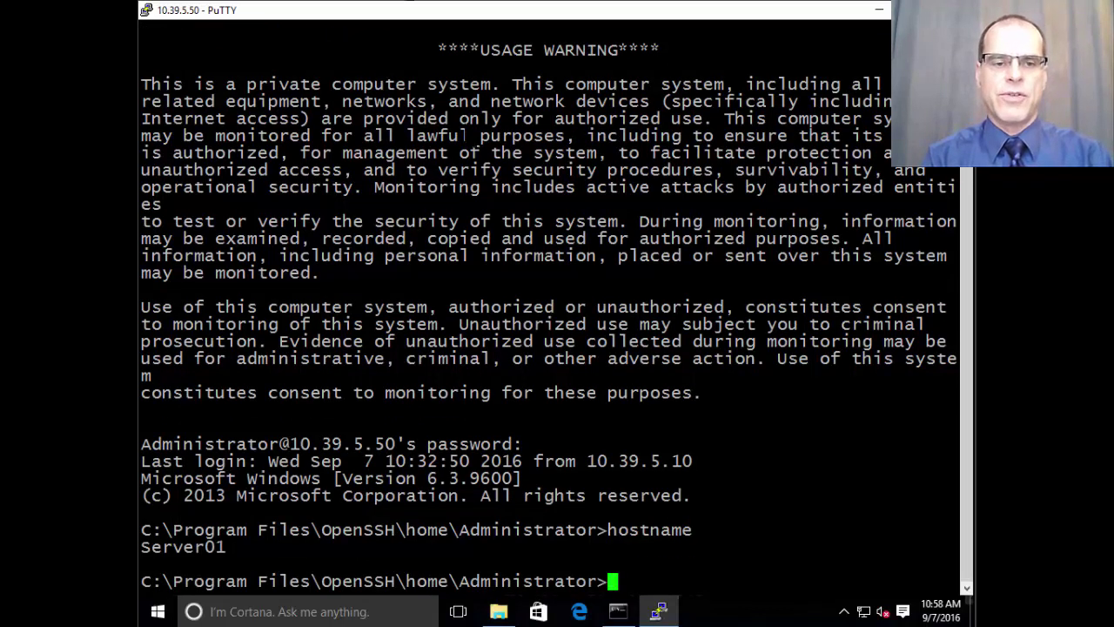
# Step: Switch to the local Command Prompt, clear the screen and change to the C:\ root
pyautogui.click(879, 11)
pyautogui.click(802, 118)
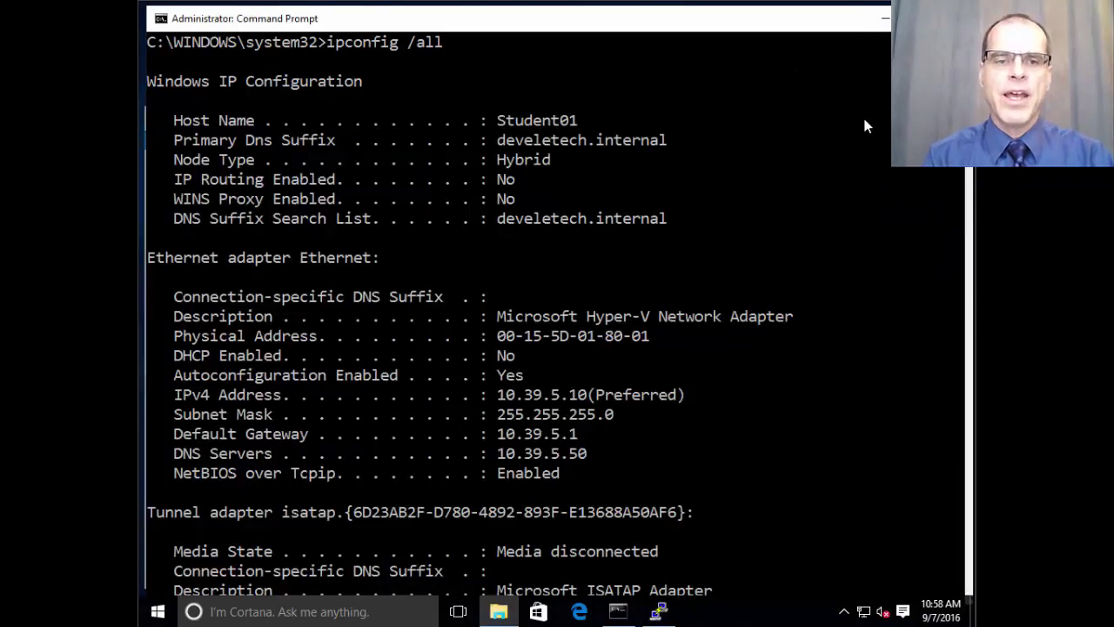
pyautogui.write('cls')
pyautogui.press('Return')
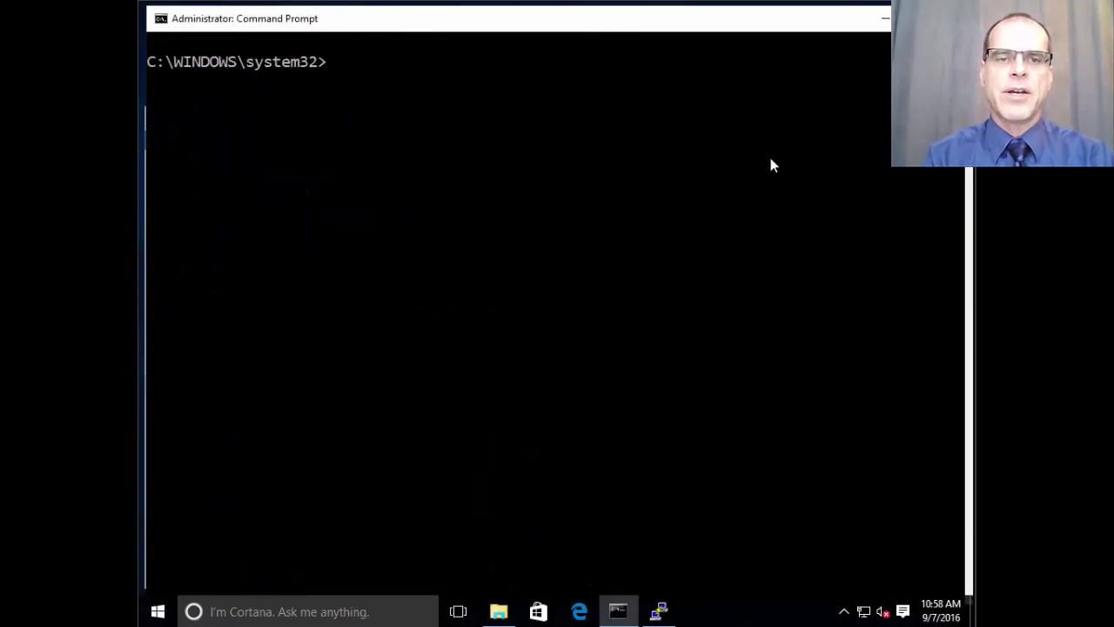
pyautogui.write('cd\\')
pyautogui.press('Return')
# Step: Enter the command netstat -ab | more at the prompt
pyautogui.write('net')
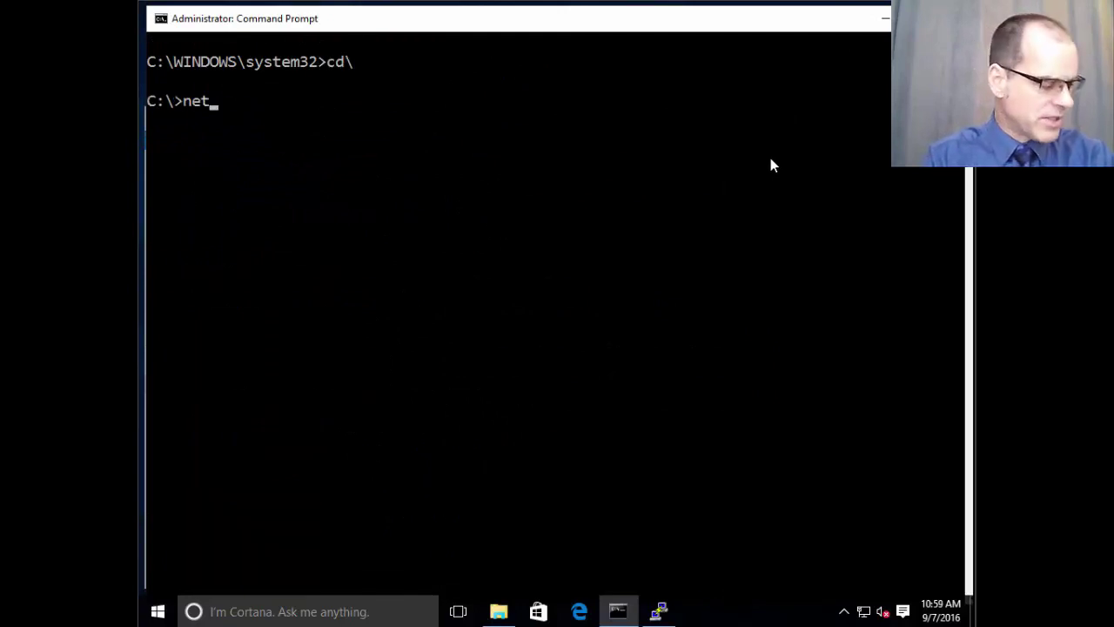
pyautogui.write('stat -a')
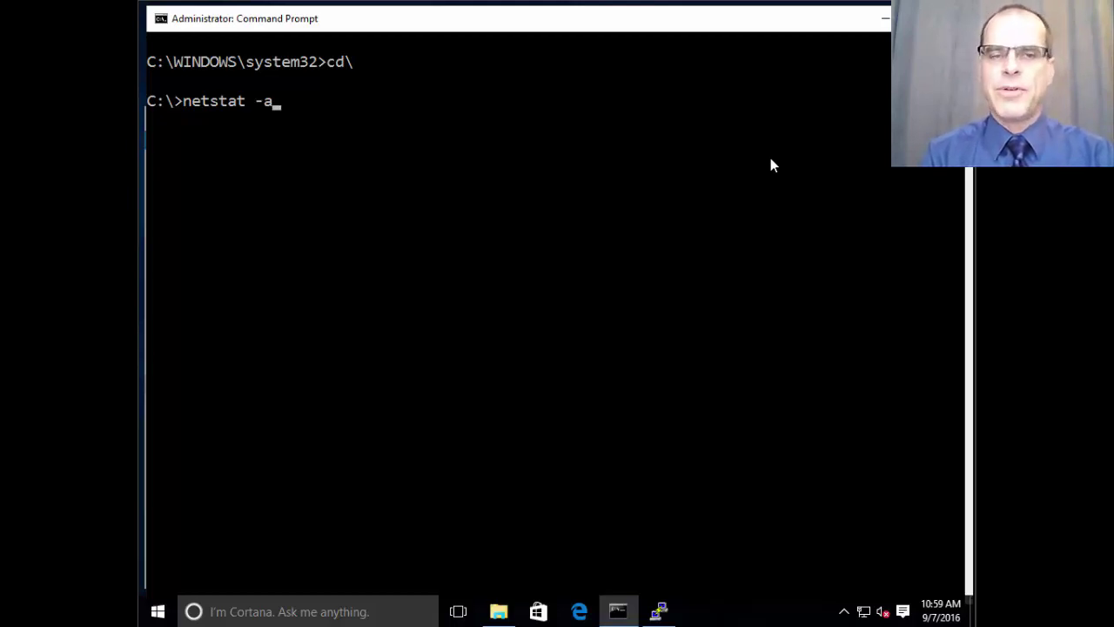
pyautogui.write('b')
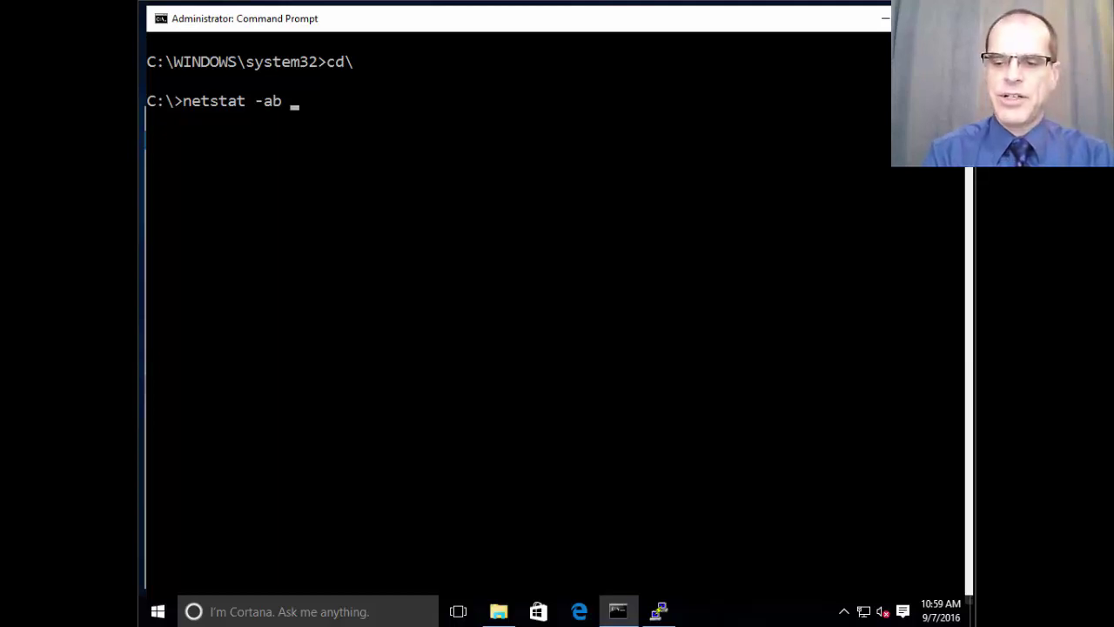
pyautogui.write('| more')
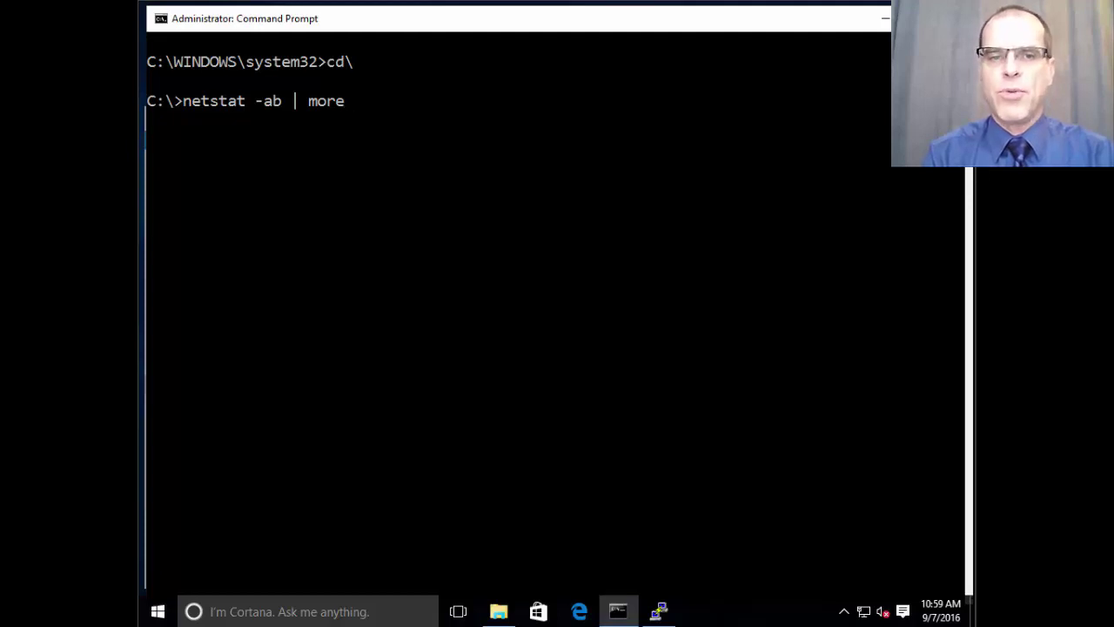
# Step: Run netstat -ab | more and page to the end, finding putty.exe's ESTABLISHED ssh connection to SERVER01
pyautogui.press('Return')
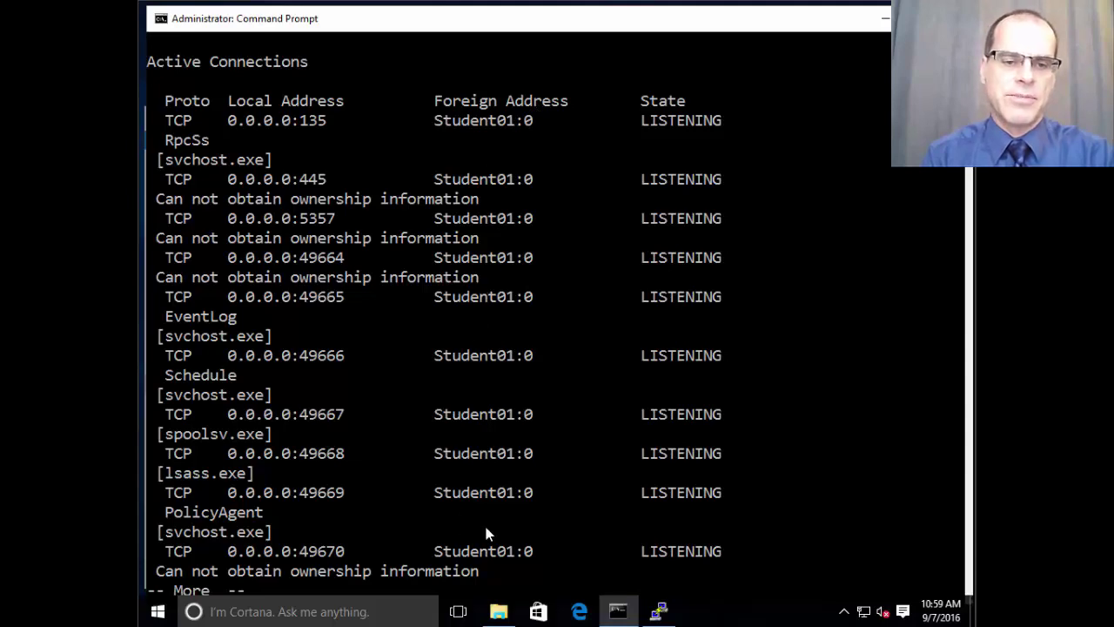
pyautogui.press('space')
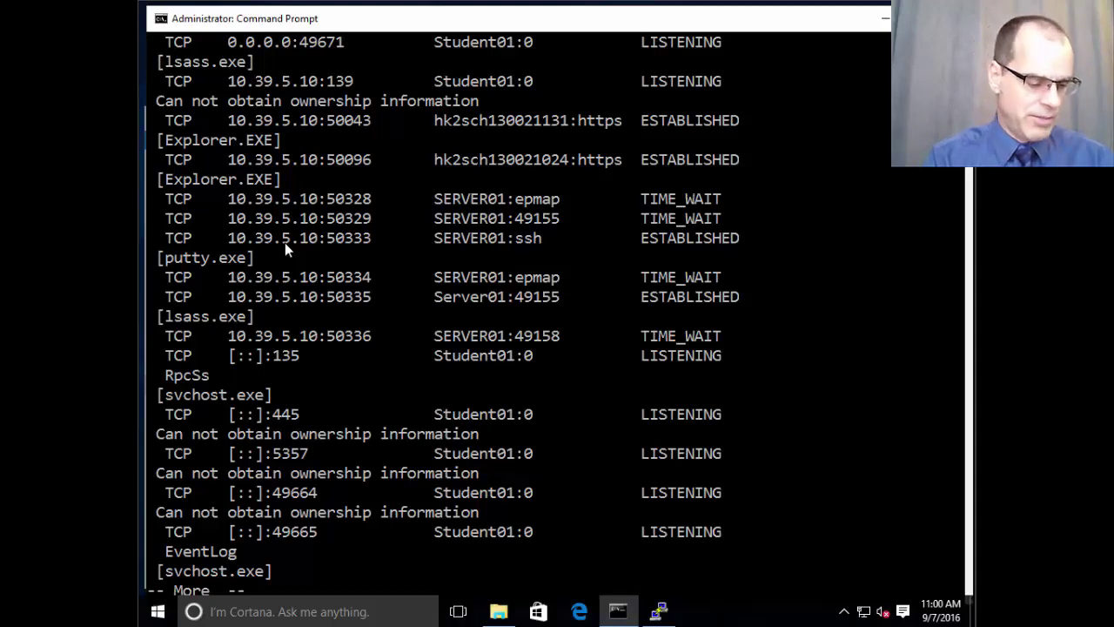
pyautogui.press('space')
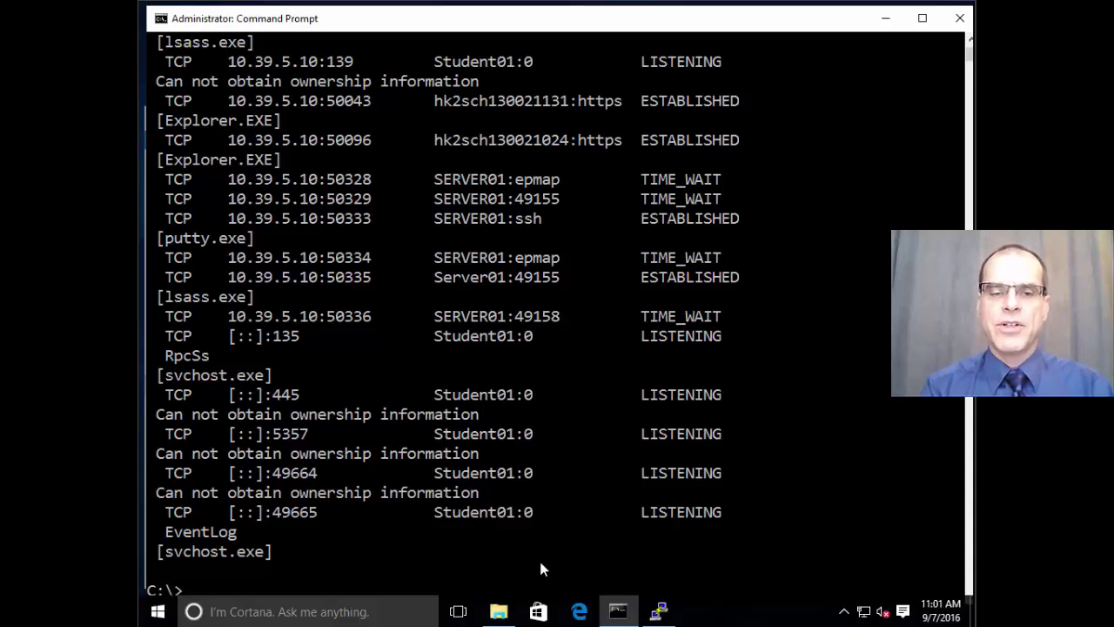
# Step: Launch procexp.exe from the File Explorer folder, allowing it past the security warning
pyautogui.click(502, 616)
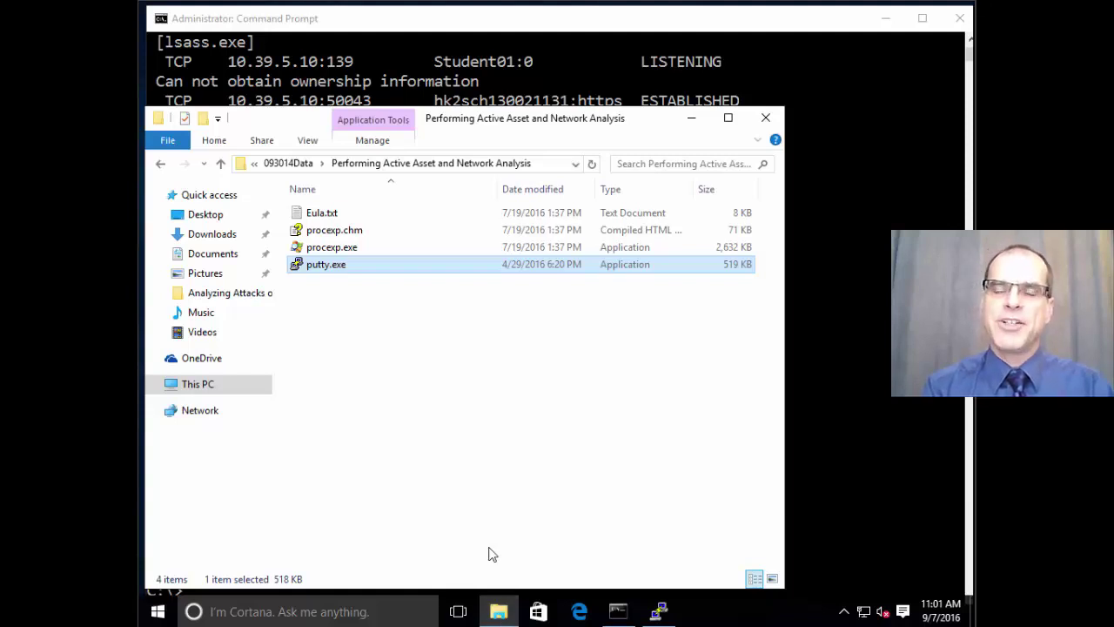
pyautogui.doubleClick(340, 251)
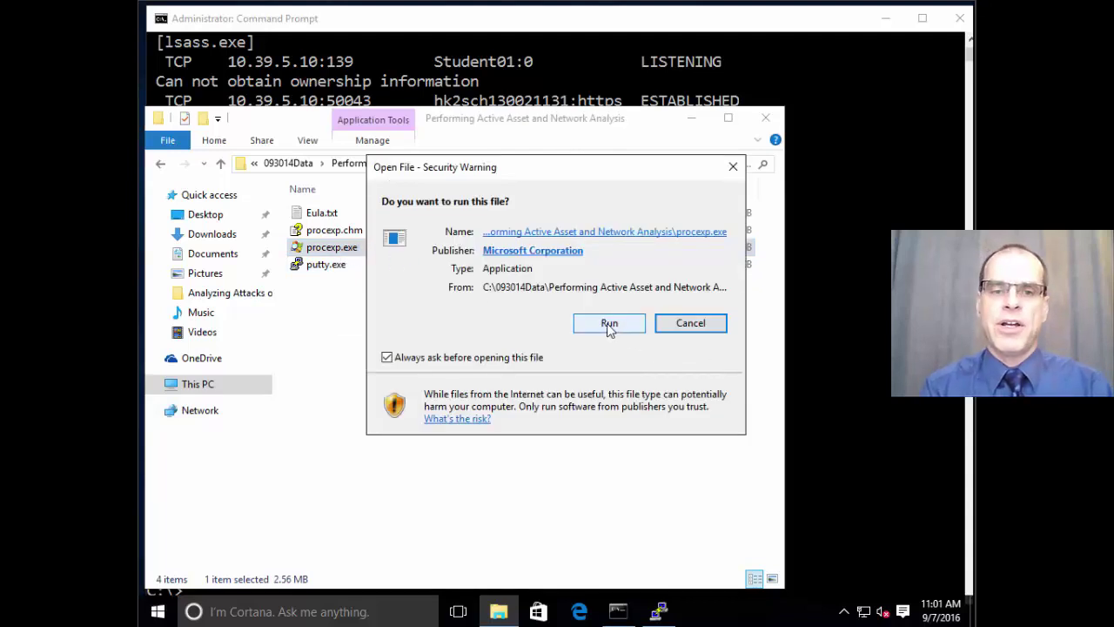
pyautogui.click(609, 324)
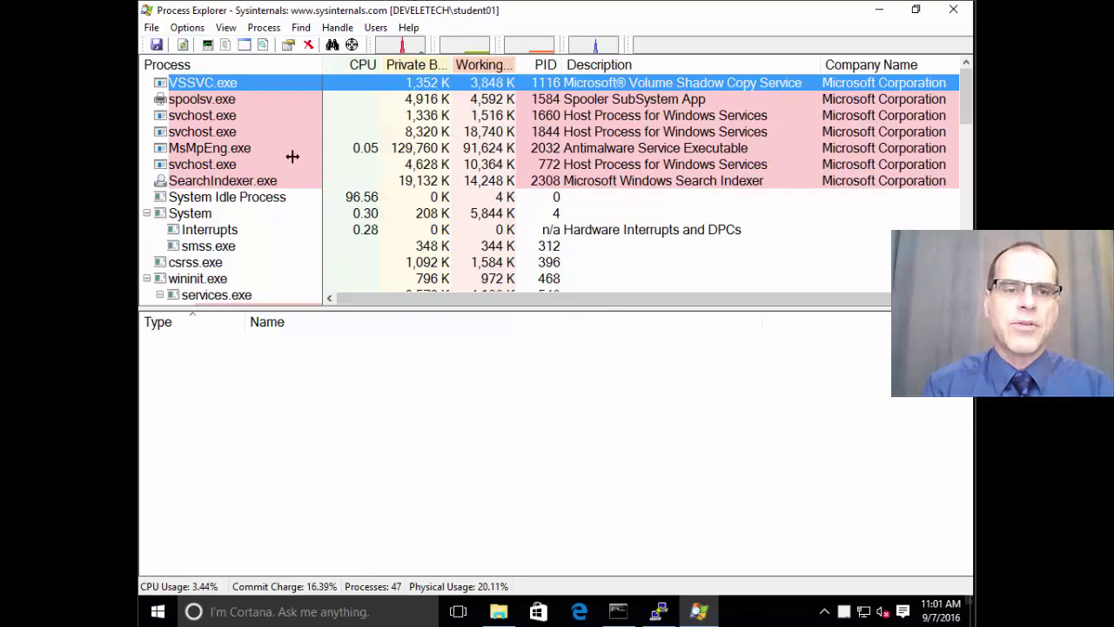
pyautogui.scroll(-1, 296, 156)
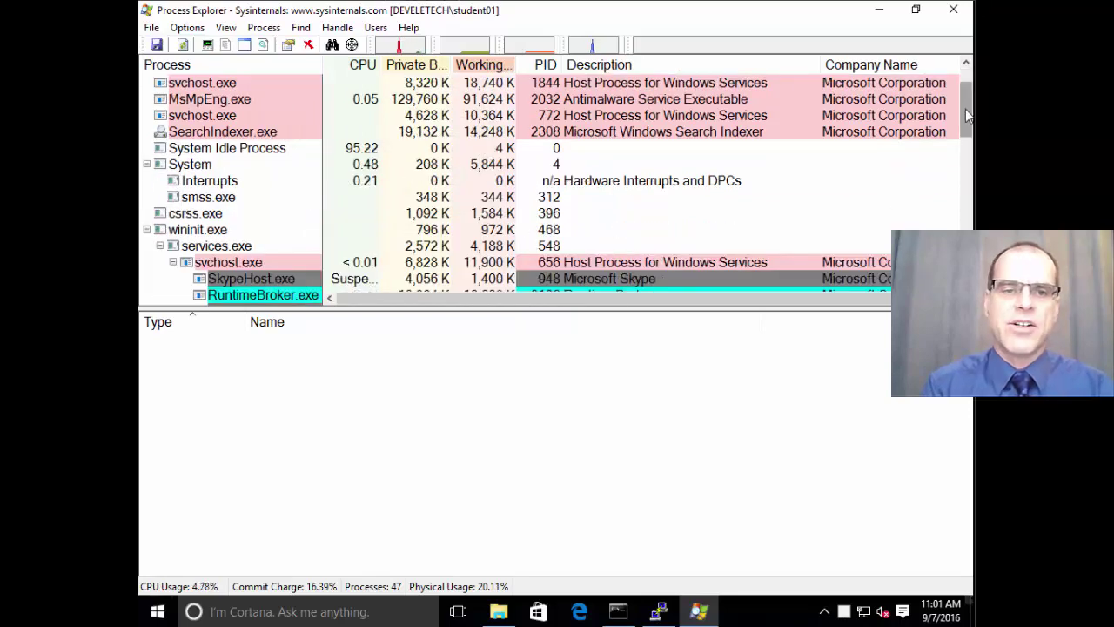
pyautogui.moveTo(965, 109); pyautogui.dragTo(964, 233)
pyautogui.moveTo(188, 201)
pyautogui.click(188, 200)
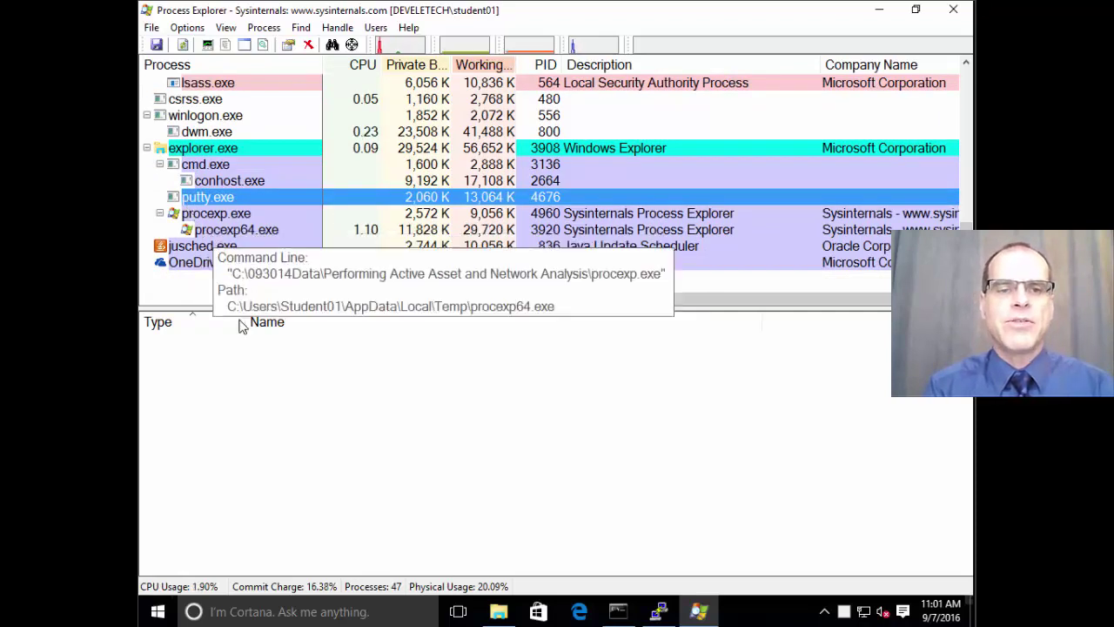
pyautogui.rightClick(230, 198)
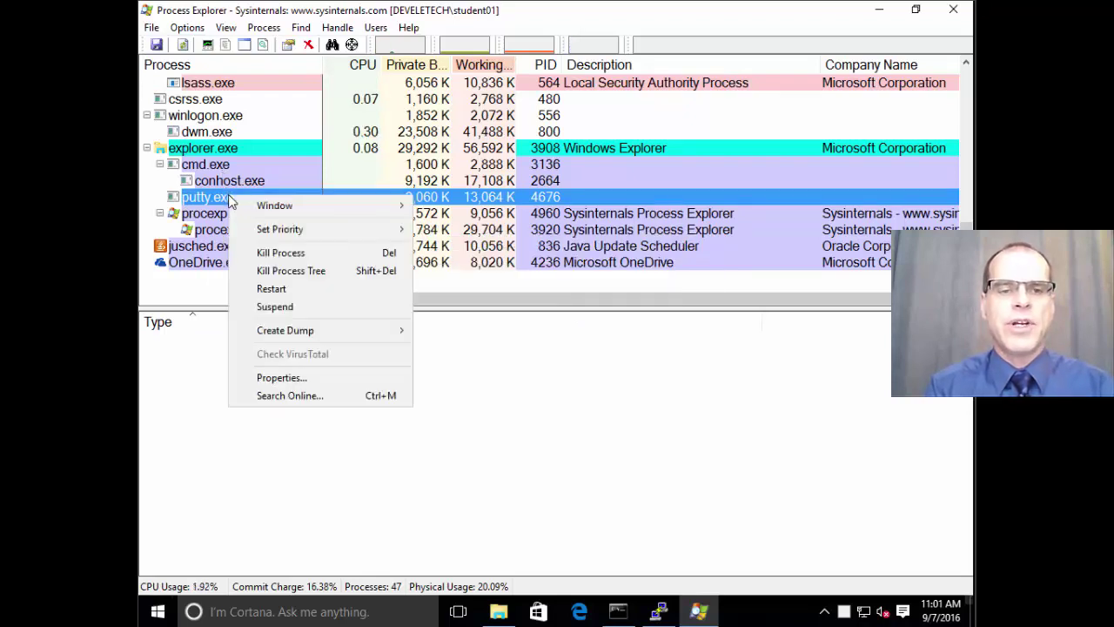
pyautogui.click(323, 378)
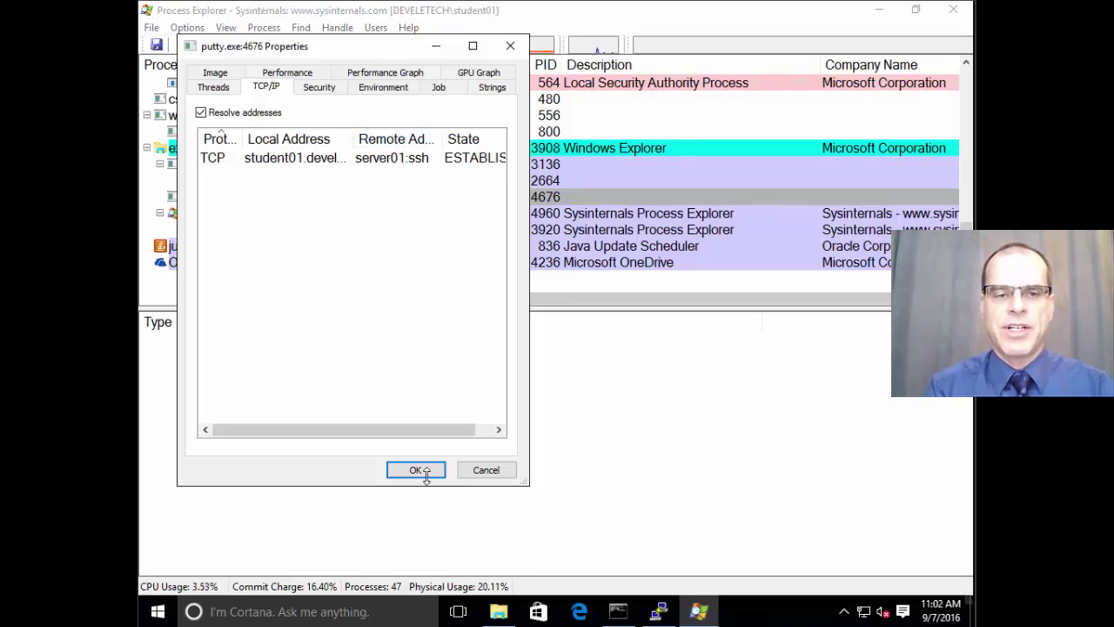
pyautogui.click(485, 469)
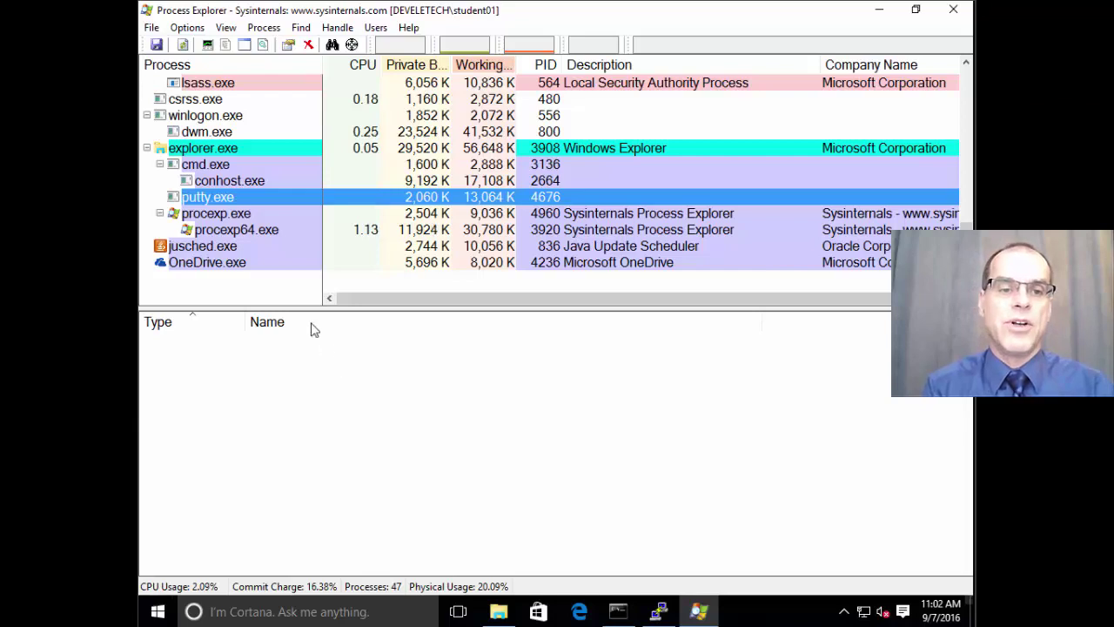
# Step: Select jusched.exe, scroll through its handles, then switch the lower pane to its loaded DLLs
pyautogui.click(205, 248)
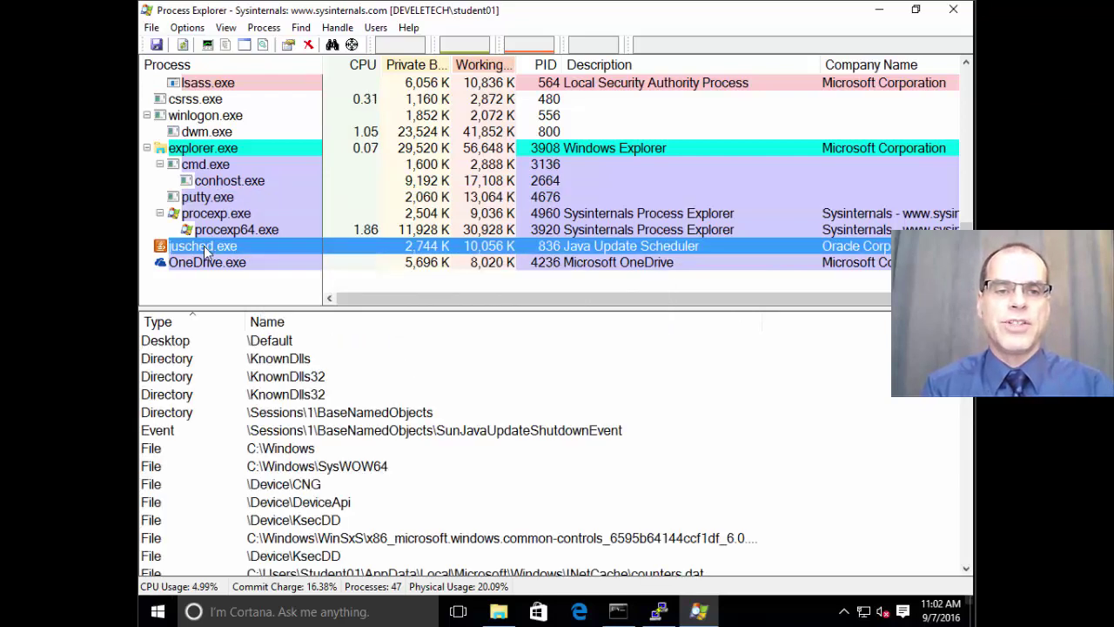
pyautogui.moveTo(236, 252)
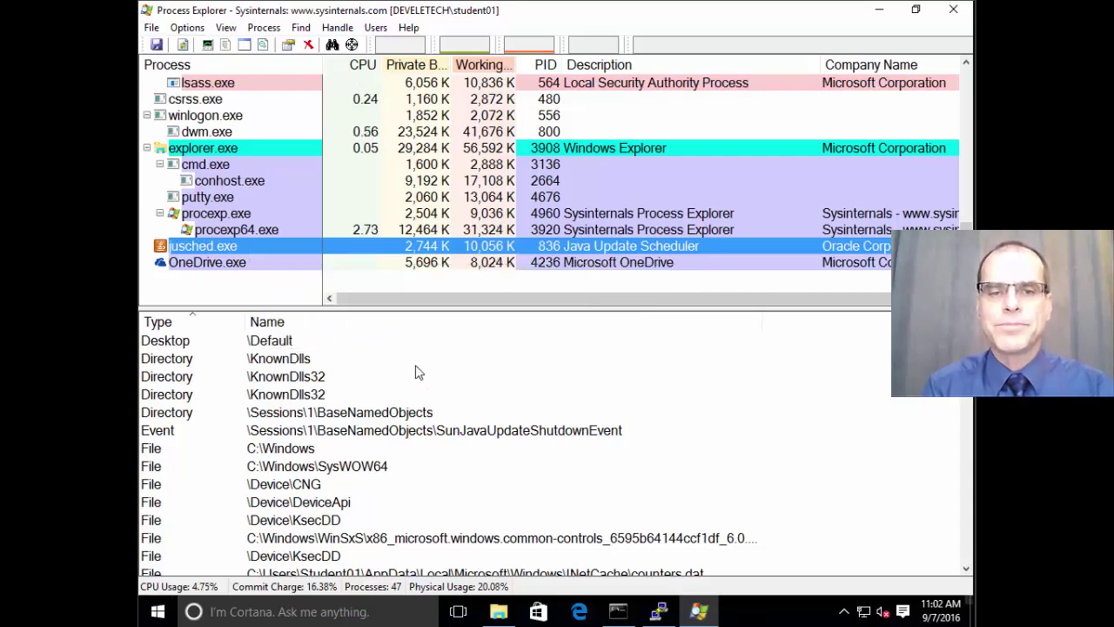
pyautogui.moveTo(550, 300); pyautogui.dragTo(371, 307)
pyautogui.moveTo(223, 246)
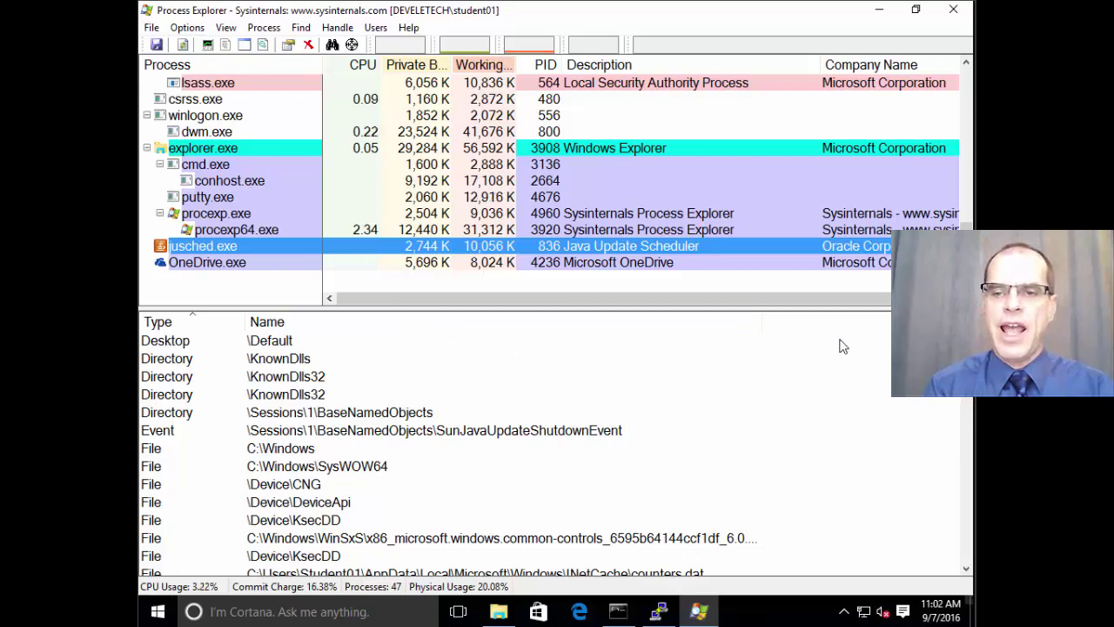
pyautogui.scroll(-3, 448, 456)
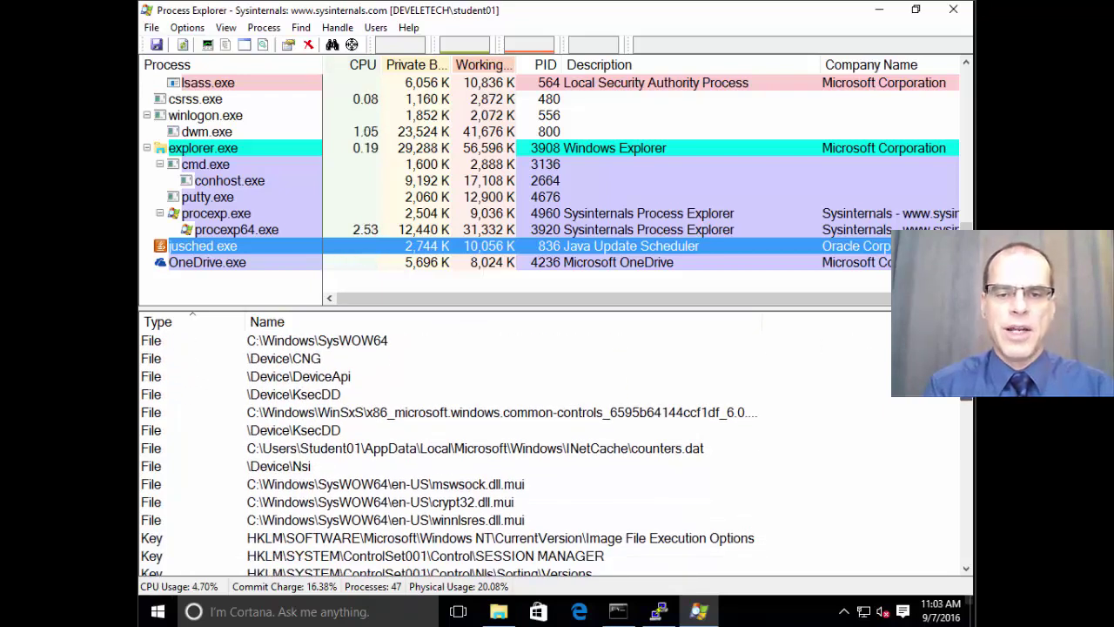
pyautogui.moveTo(962, 398); pyautogui.dragTo(962, 427)
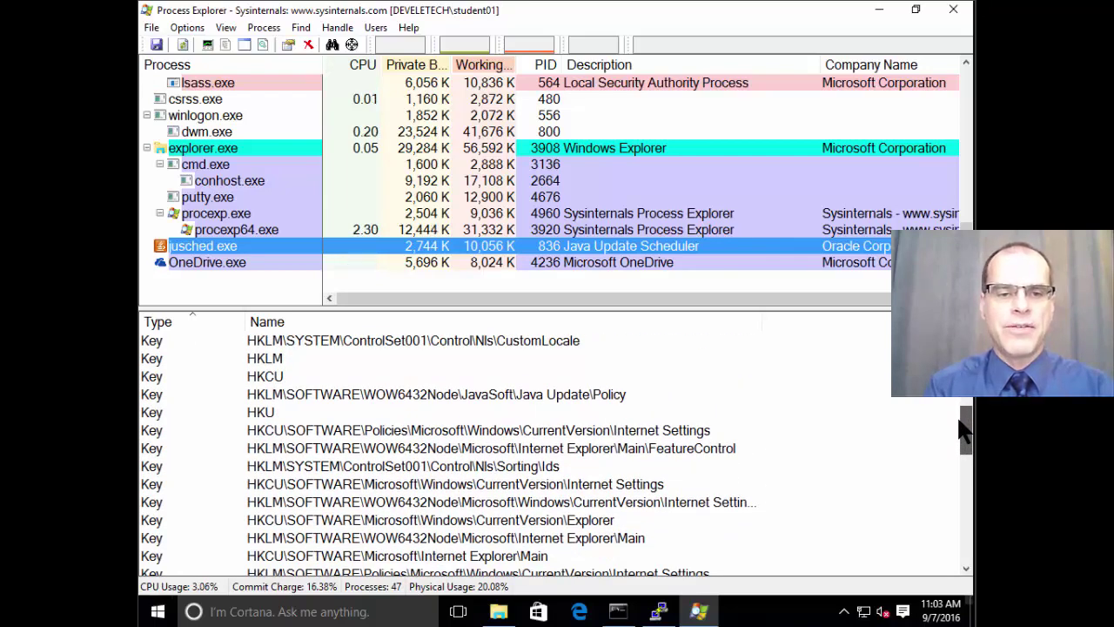
pyautogui.moveTo(960, 419); pyautogui.dragTo(959, 426)
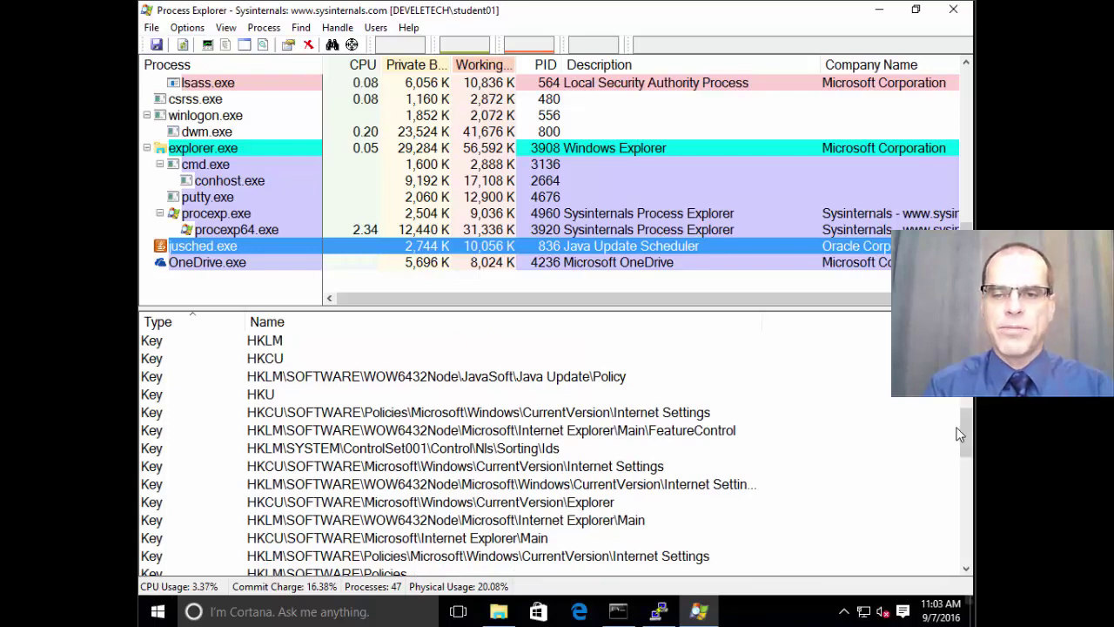
pyautogui.moveTo(959, 434); pyautogui.dragTo(962, 523)
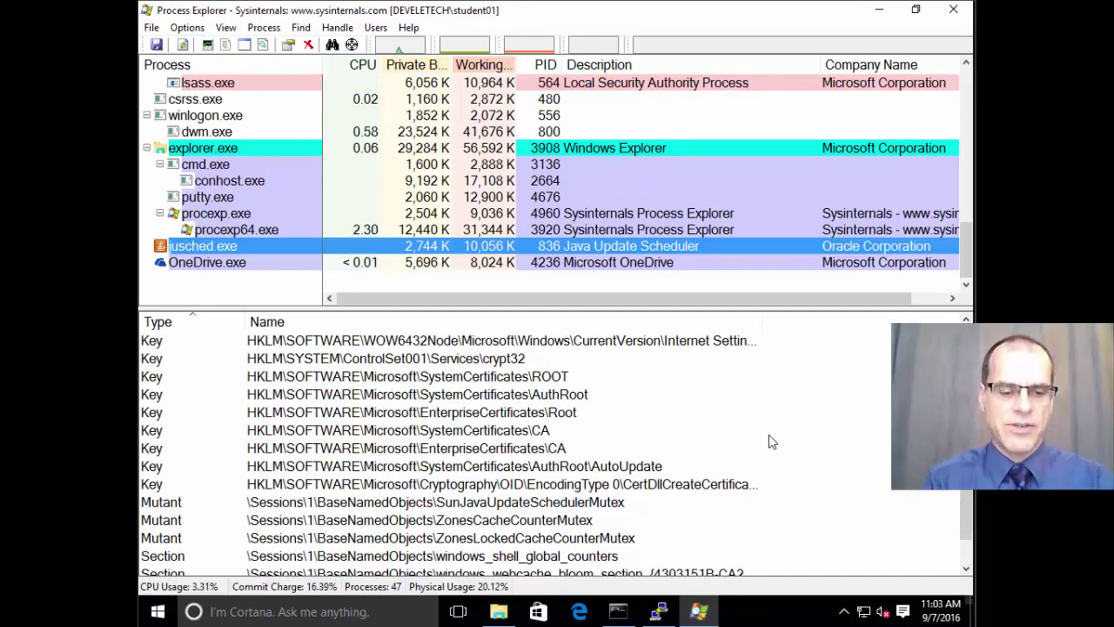
pyautogui.hotkey('ctrl', 'd')
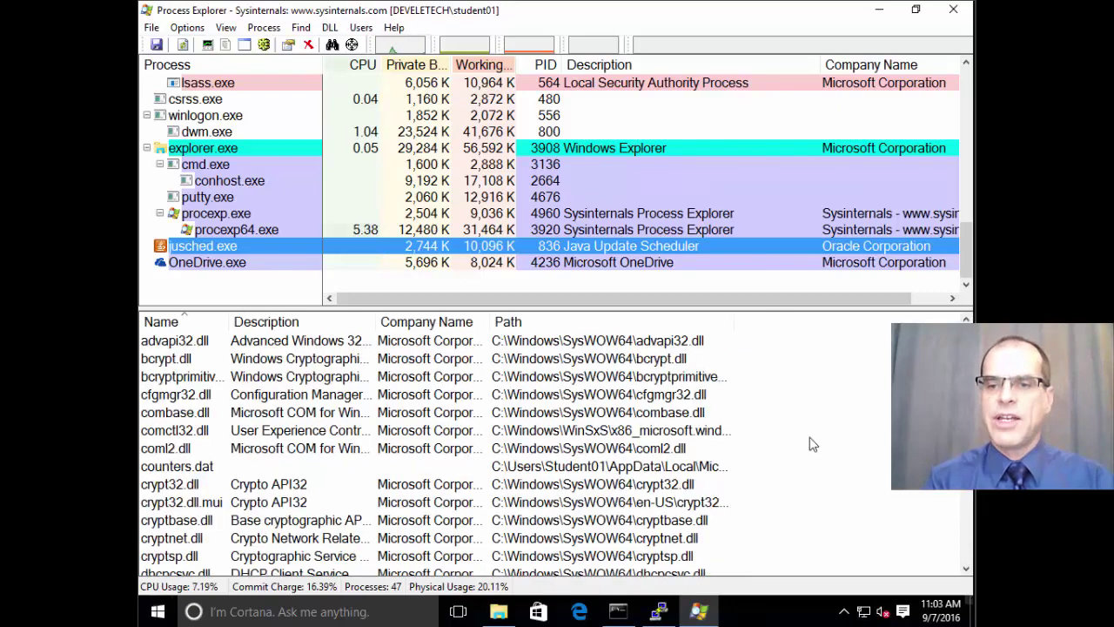
# Step: Widen the Path column to read full DLL paths, scroll the list, then return to the Handles view
pyautogui.doubleClick(737, 323)
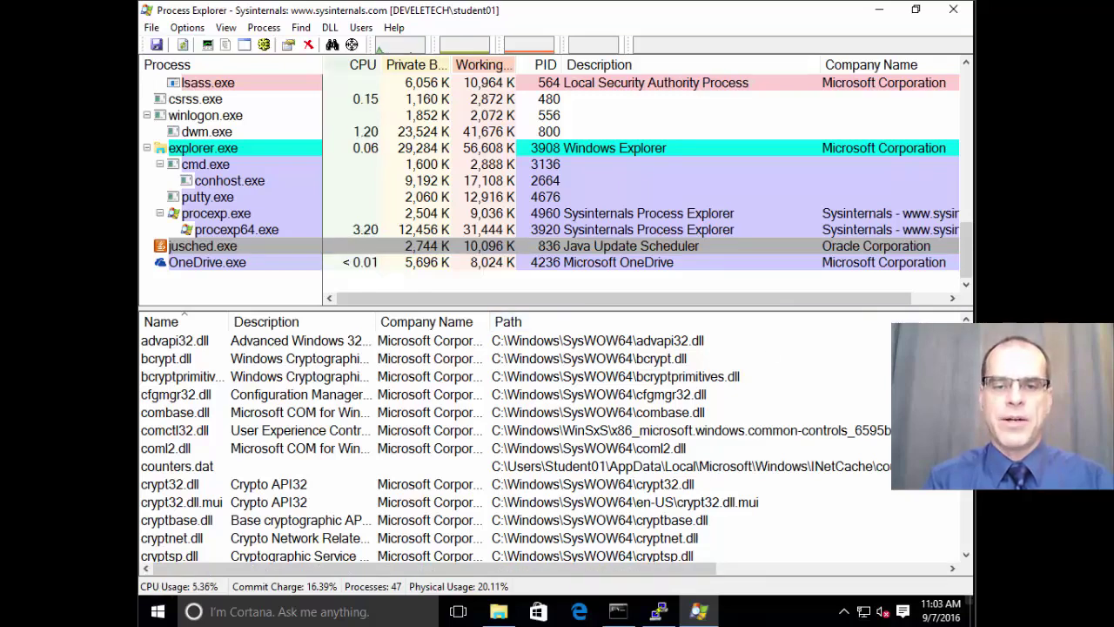
pyautogui.scroll(-3, 877, 352)
pyautogui.scroll(-8, 557, 444)
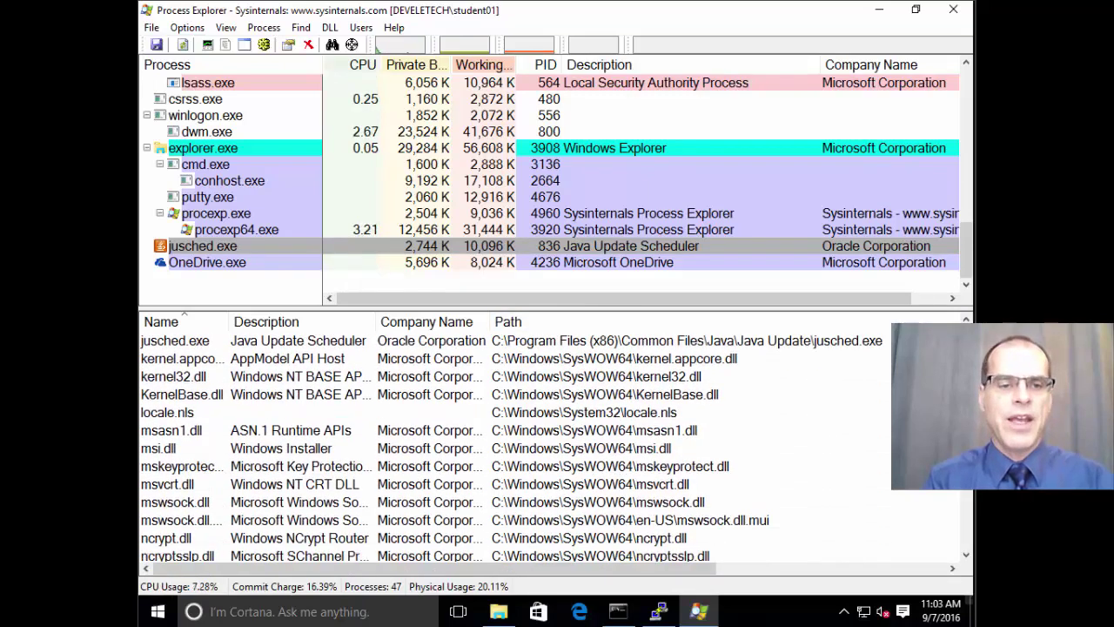
pyautogui.scroll(-3, 510, 448)
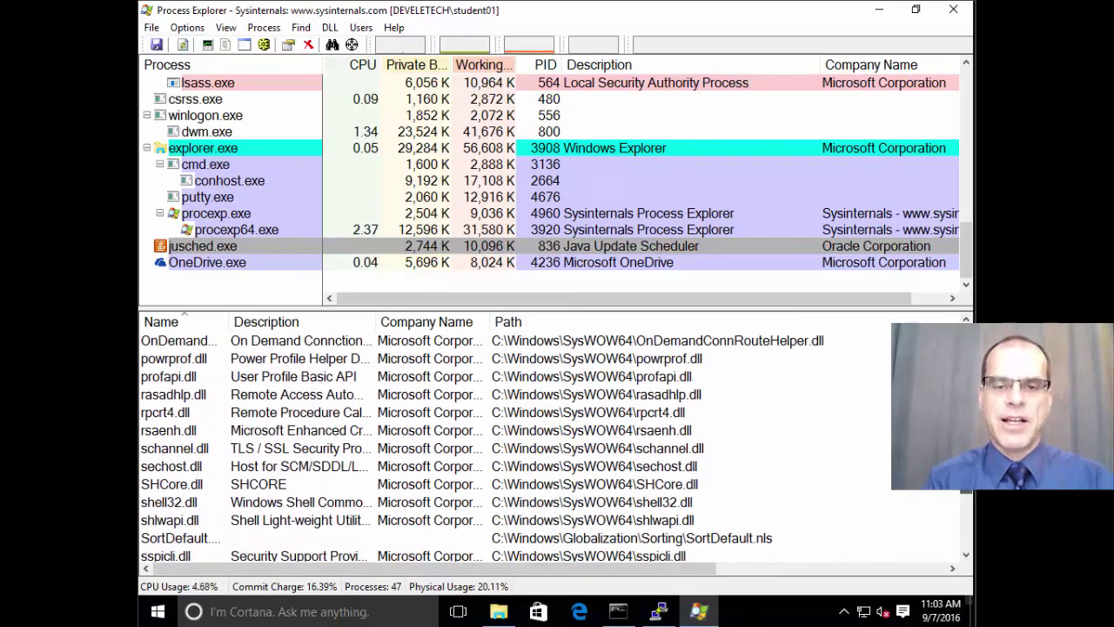
pyautogui.hotkey('ctrl', 'h')
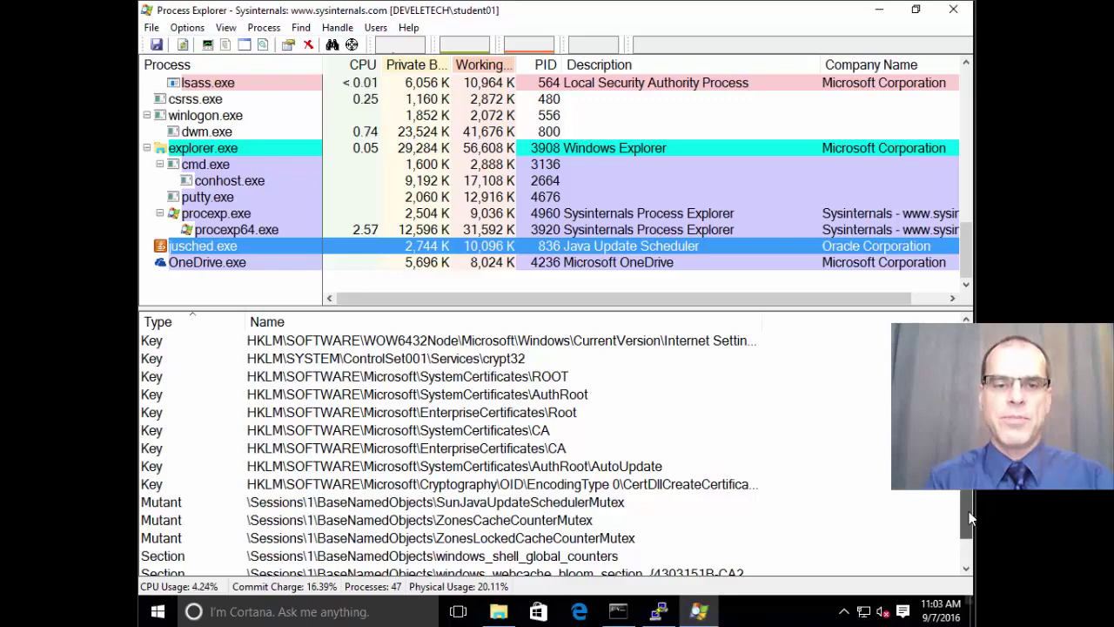
# Step: Select the Java Update\Policy registry key handle and bring up jusched.exe's context menu
pyautogui.moveTo(968, 516); pyautogui.dragTo(964, 484)
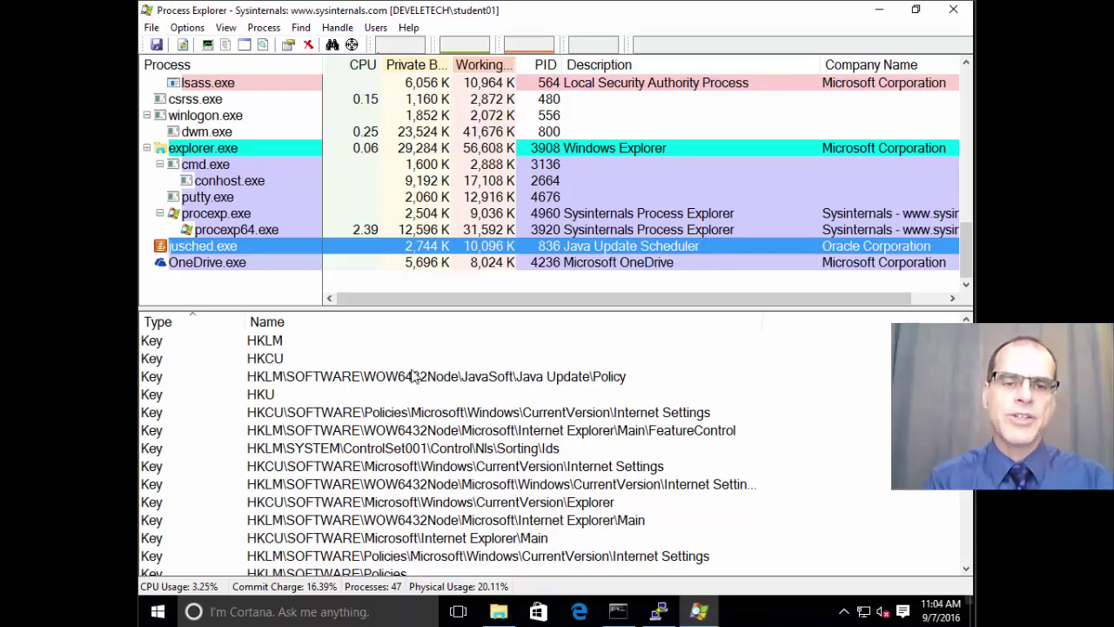
pyautogui.click(362, 378)
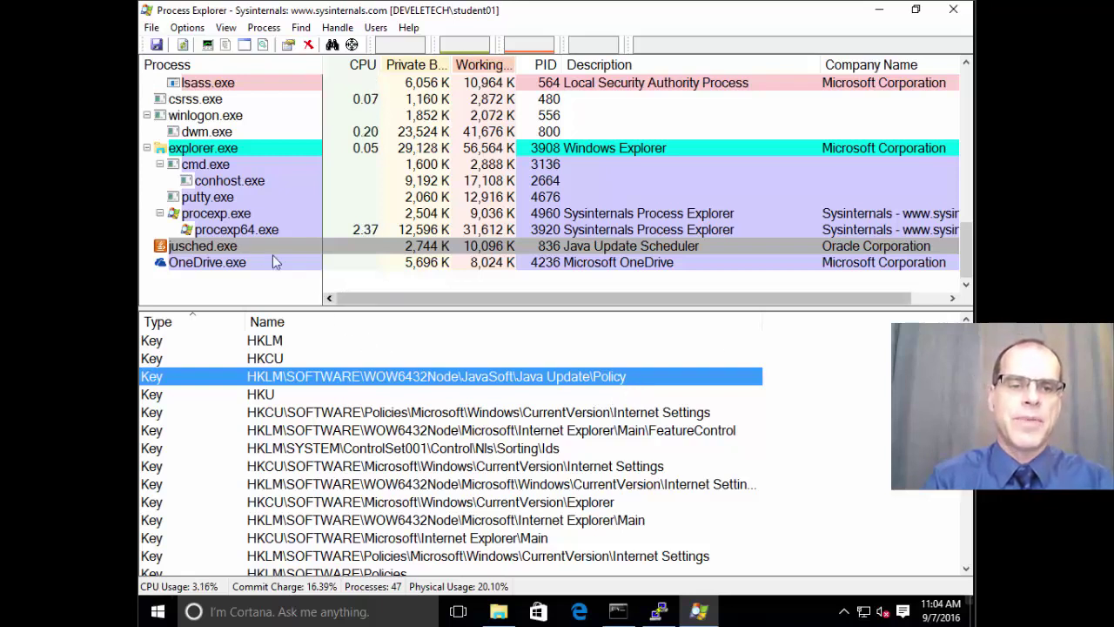
pyautogui.rightClick(236, 247)
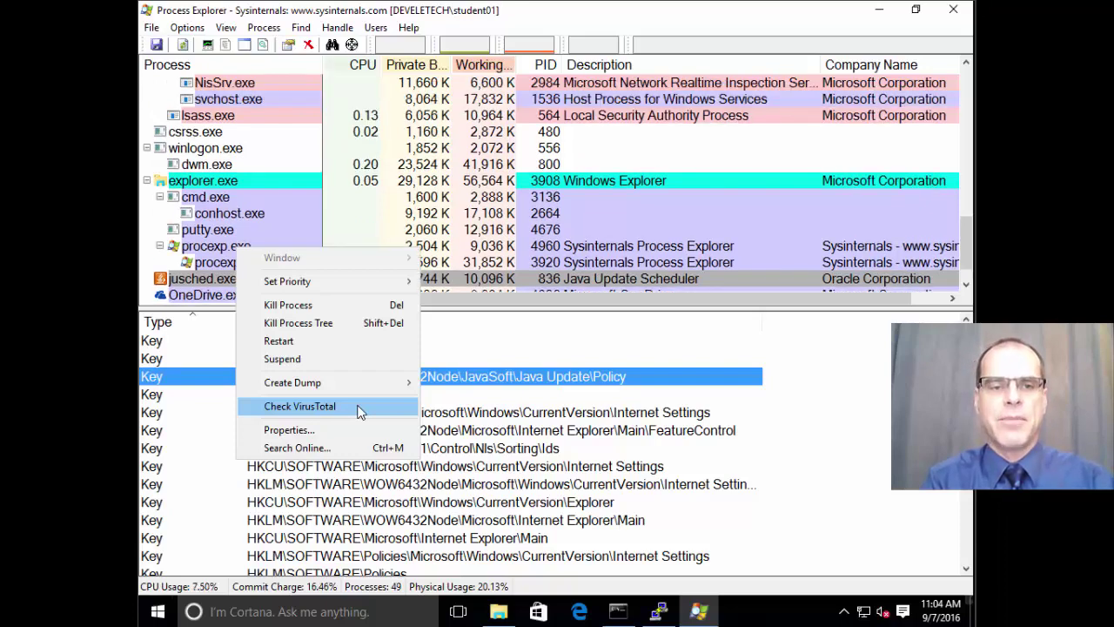
# Step: Check jusched.exe on VirusTotal, accepting the terms, and view its 0/57 result column
pyautogui.click(357, 407)
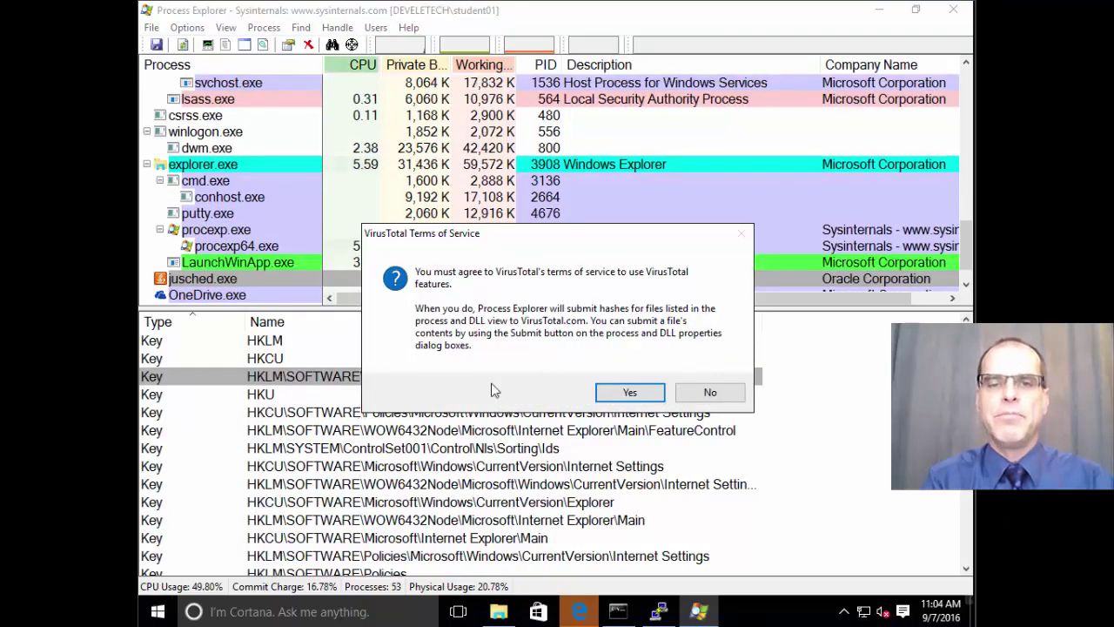
pyautogui.click(629, 392)
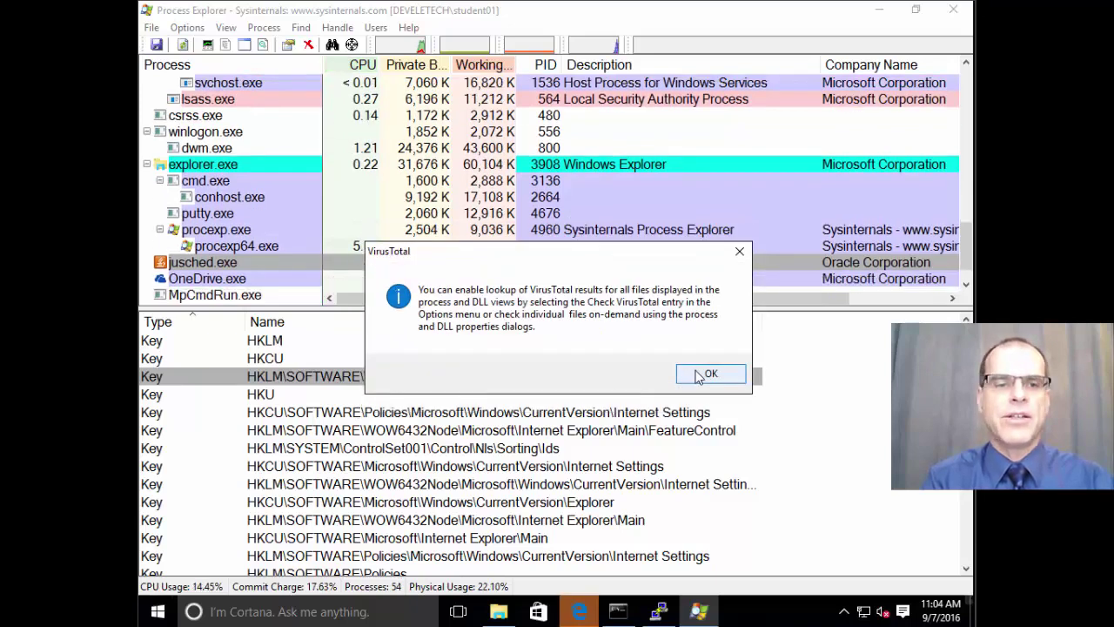
pyautogui.click(700, 374)
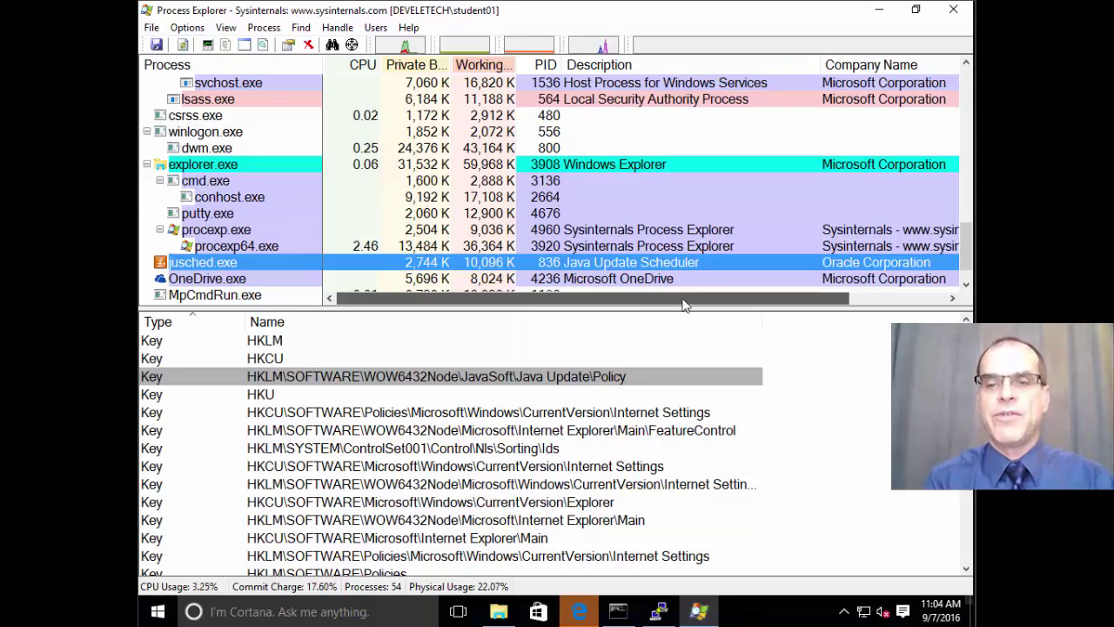
pyautogui.moveTo(636, 301); pyautogui.dragTo(749, 305)
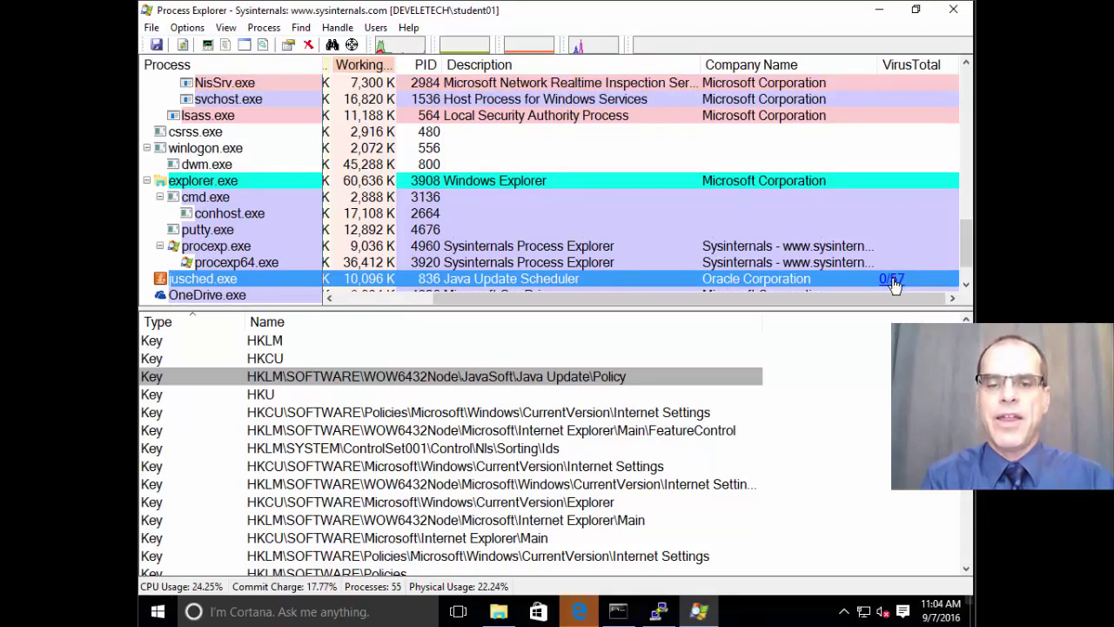
pyautogui.click(580, 613)
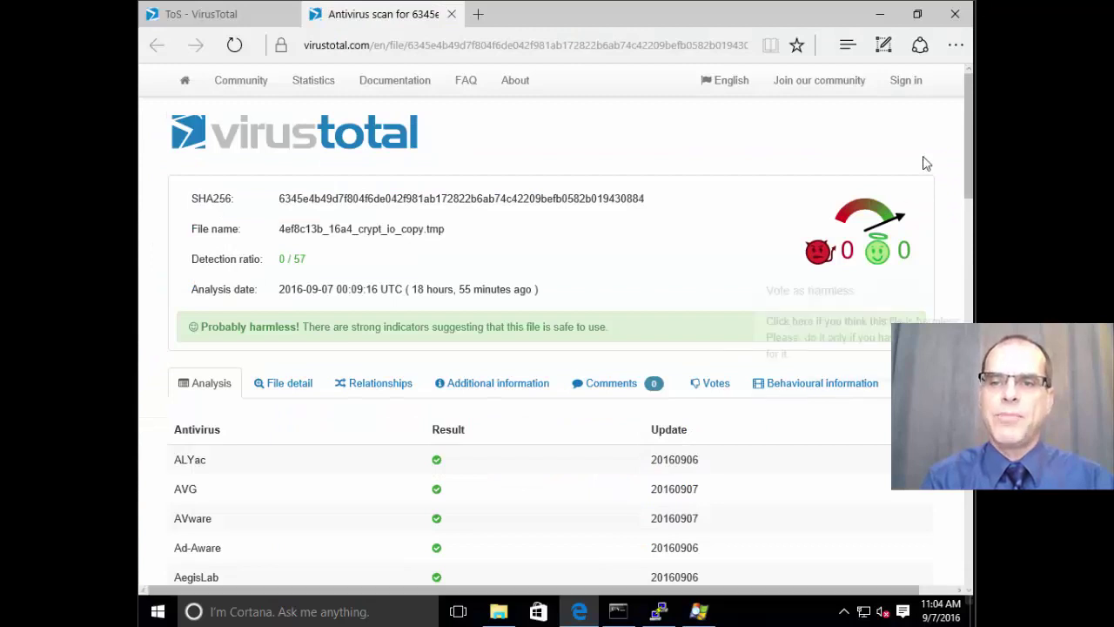
pyautogui.moveTo(972, 112); pyautogui.dragTo(971, 126)
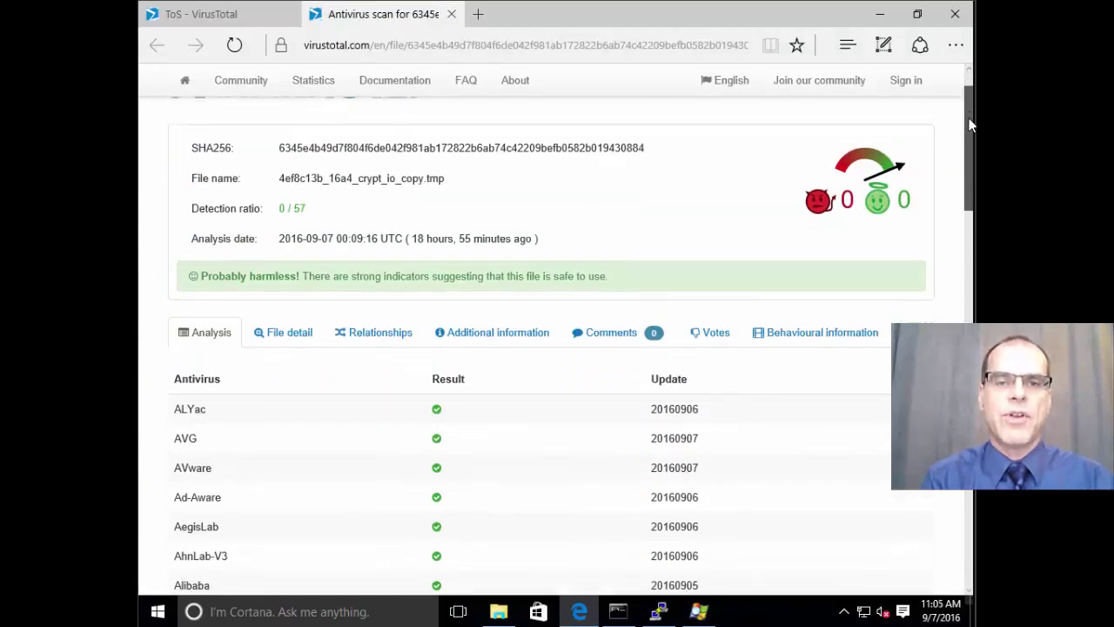
pyautogui.doubleClick(368, 146)
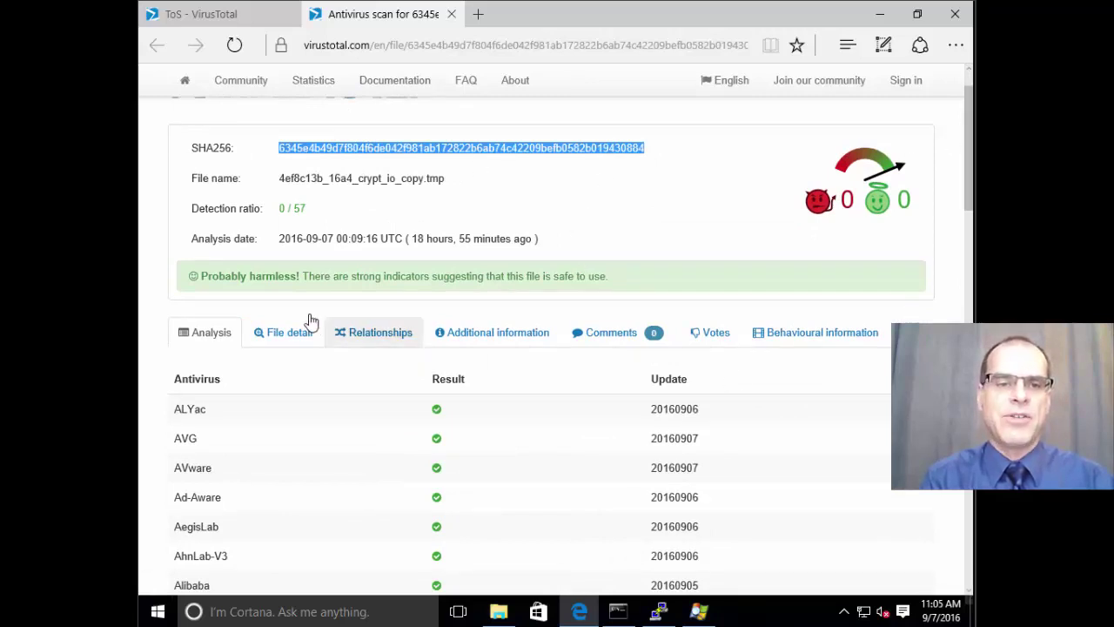
pyautogui.moveTo(315, 209); pyautogui.dragTo(236, 208)
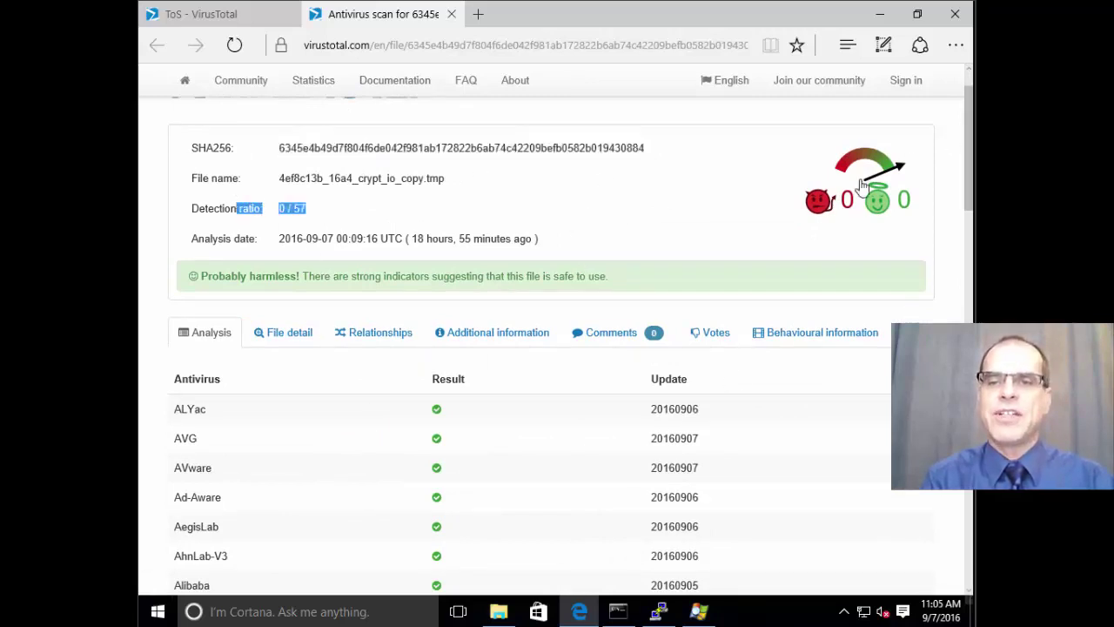
pyautogui.scroll(-1, 961, 190)
pyautogui.moveTo(961, 190); pyautogui.dragTo(927, 50)
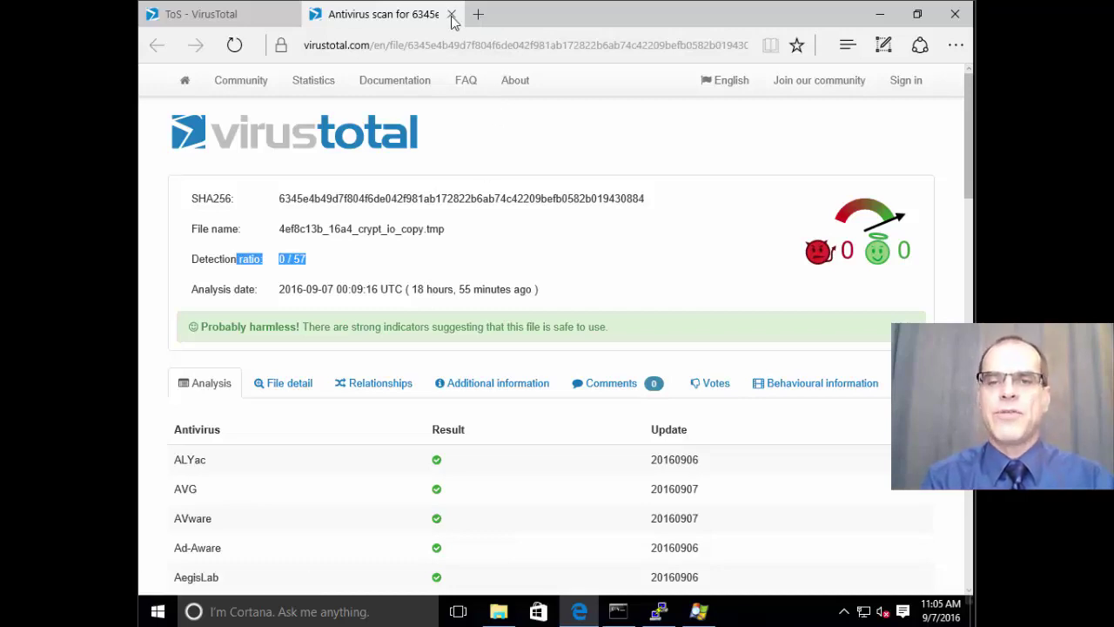
pyautogui.click(879, 14)
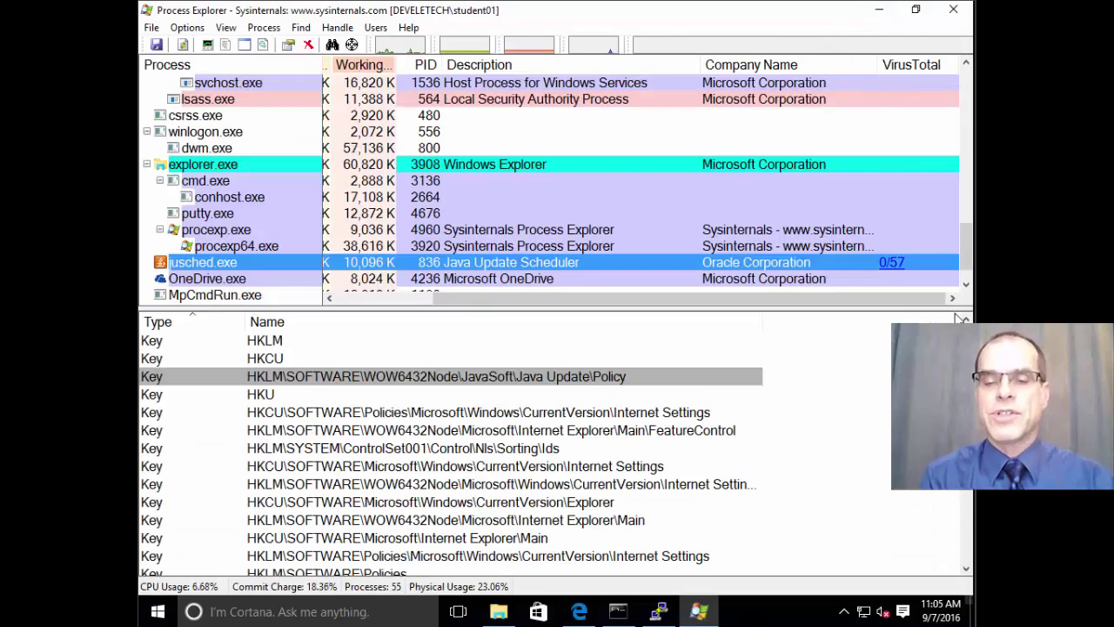
pyautogui.moveTo(813, 297); pyautogui.dragTo(561, 296)
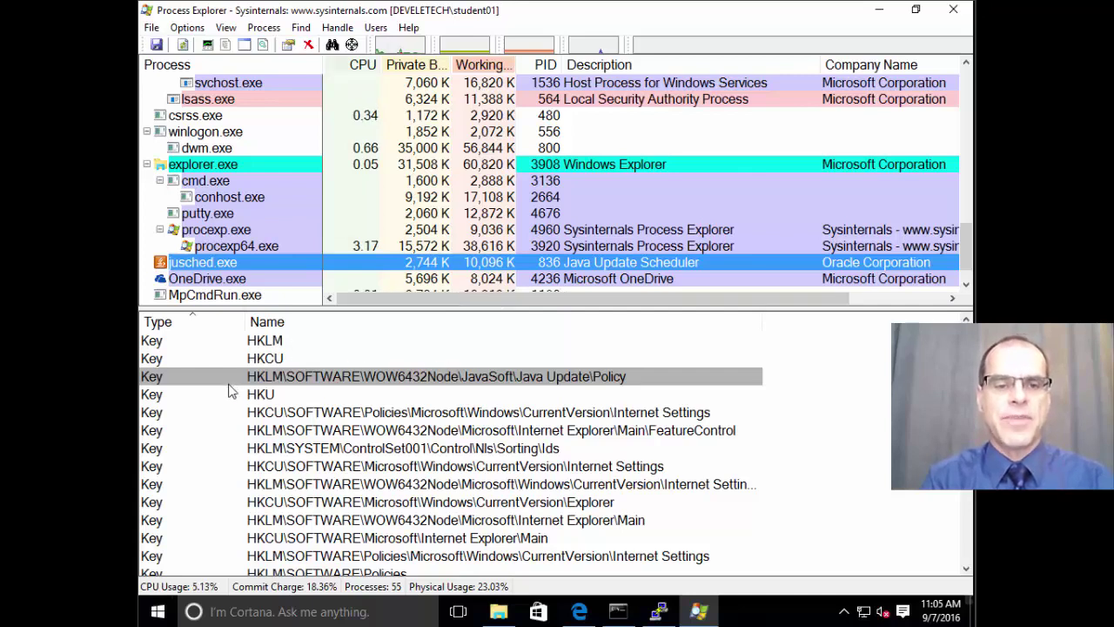
pyautogui.moveTo(176, 270)
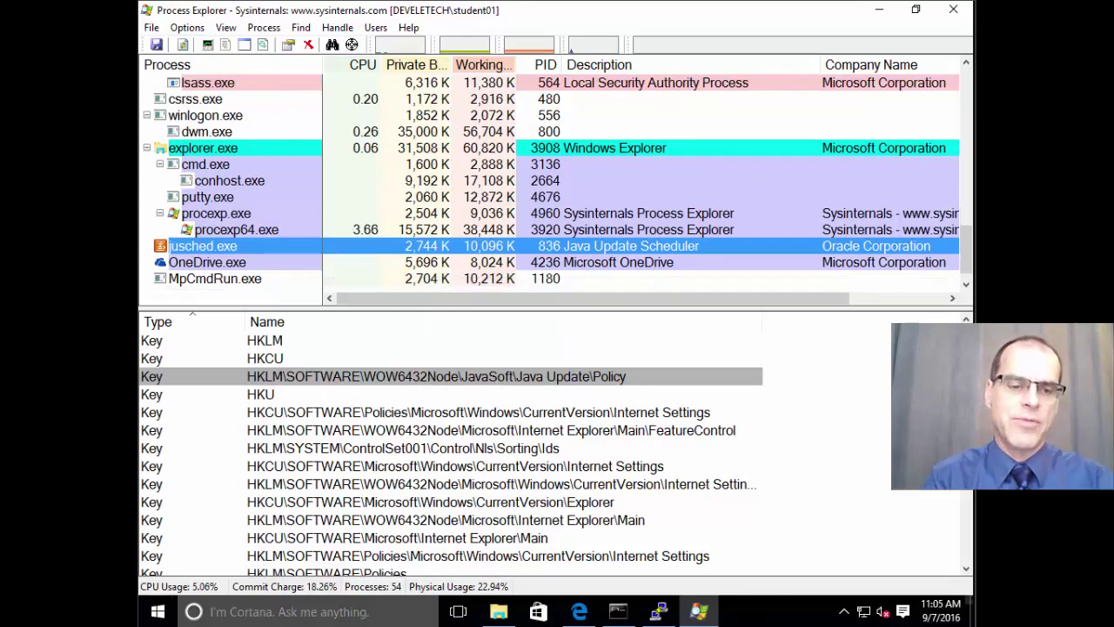
pyautogui.click(157, 613)
# Step: Launch regedit from the Run box and approve it with administrator rights
pyautogui.rightClick(158, 615)
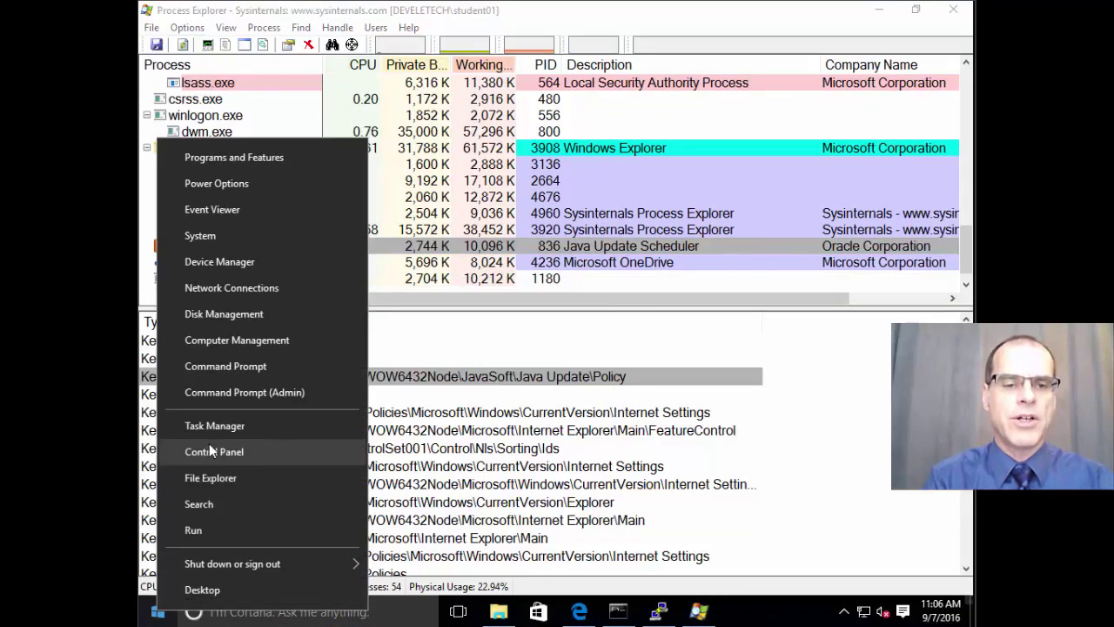
pyautogui.click(212, 526)
pyautogui.write('regedit')
pyautogui.press('Return')
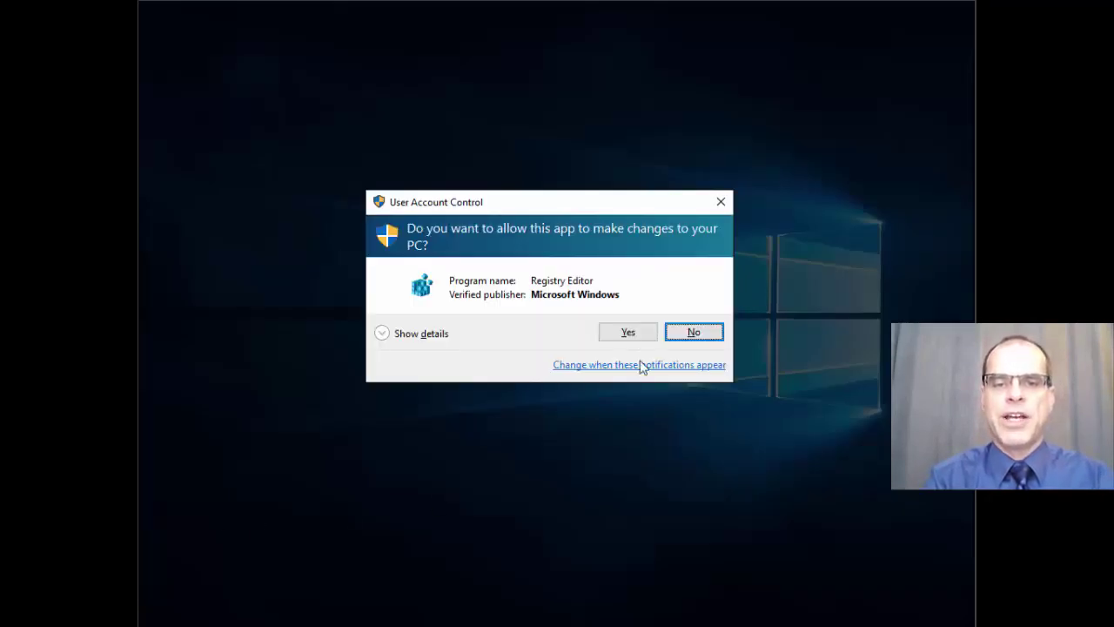
pyautogui.click(627, 330)
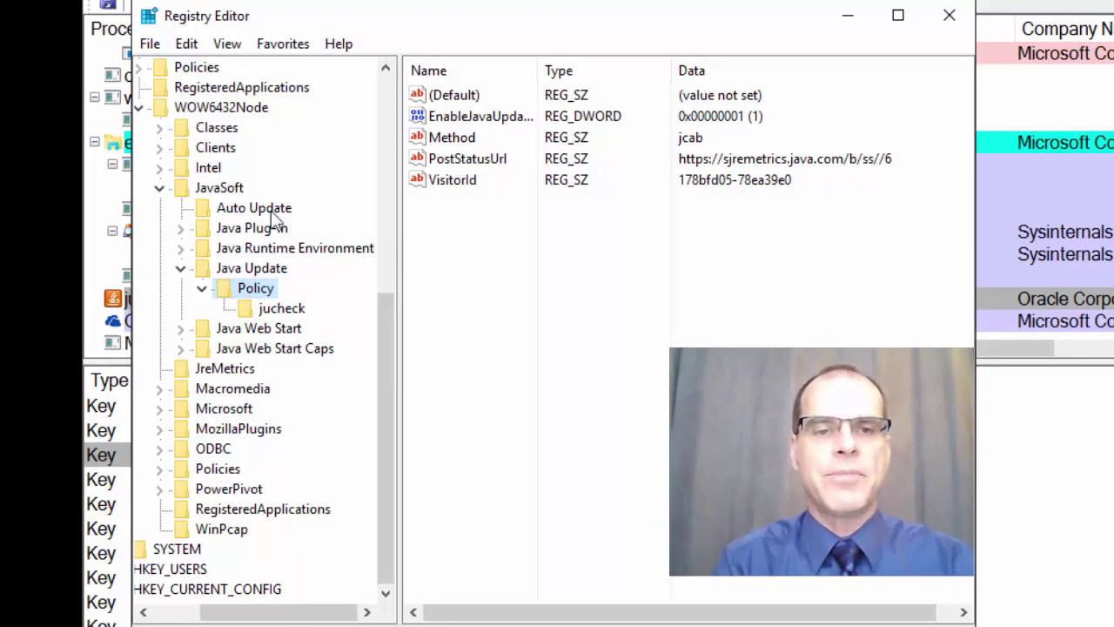
pyautogui.moveTo(381, 359); pyautogui.dragTo(372, 158)
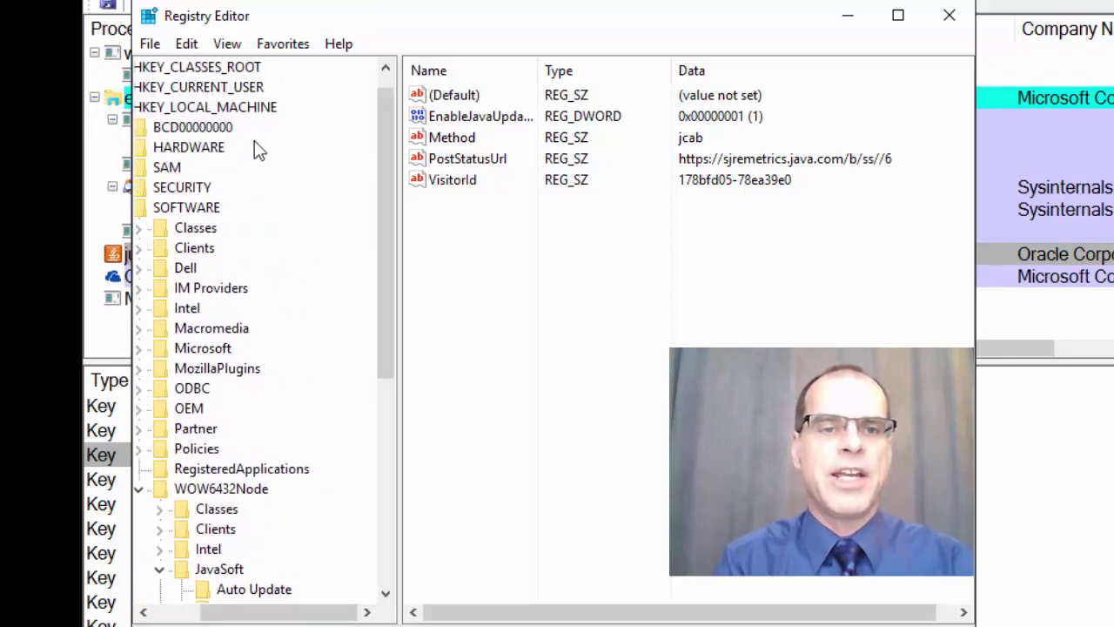
pyautogui.click(222, 108)
pyautogui.click(185, 213)
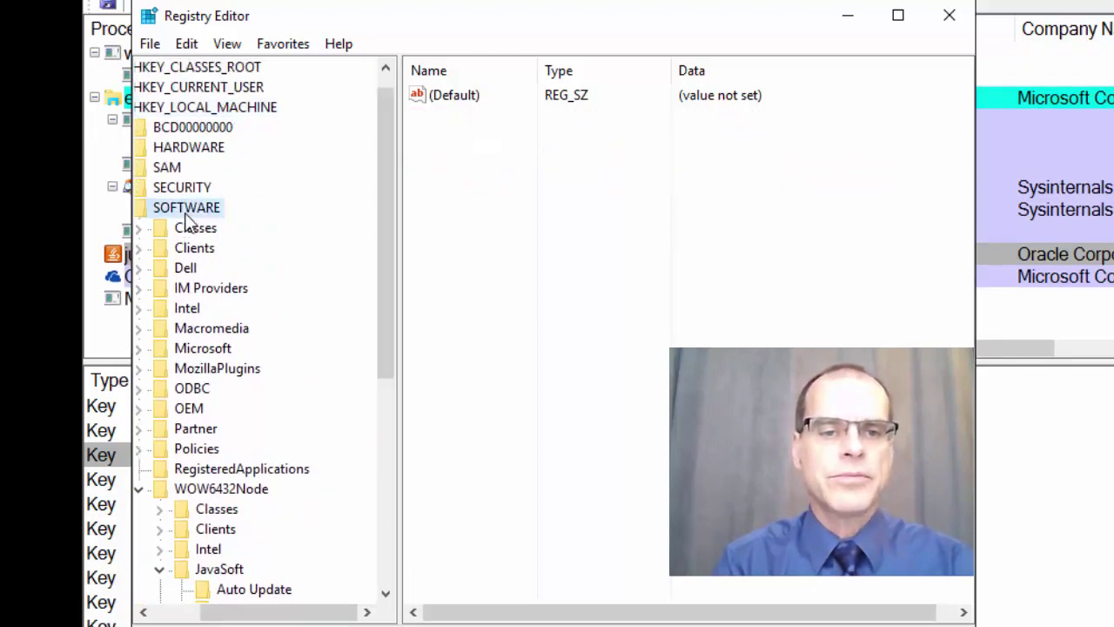
pyautogui.click(235, 490)
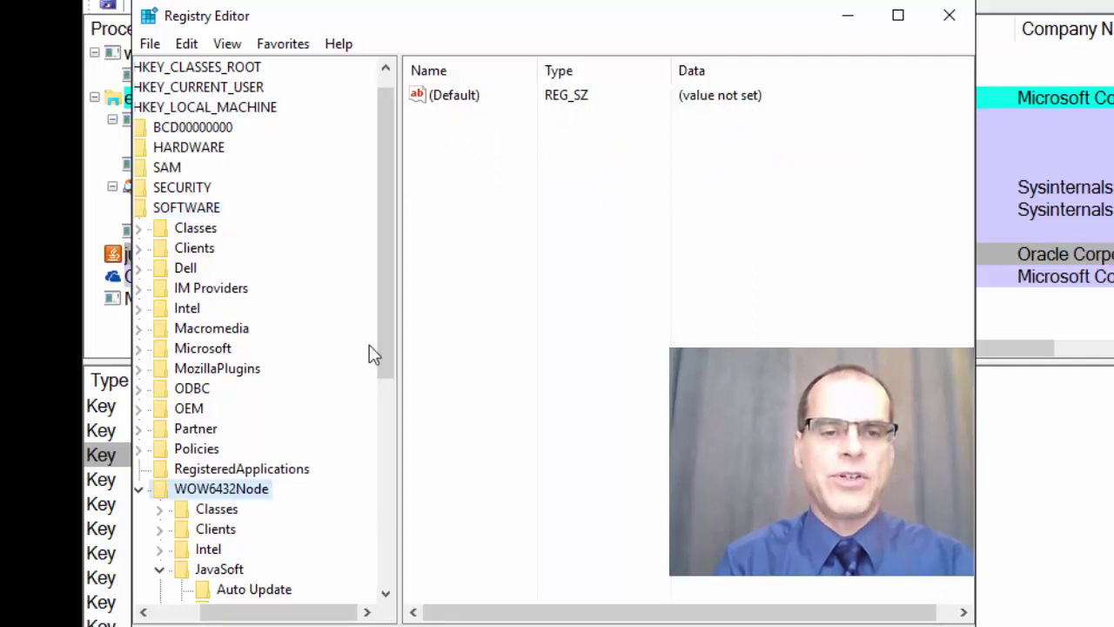
pyautogui.moveTo(380, 251); pyautogui.dragTo(435, 406)
pyautogui.click(217, 274)
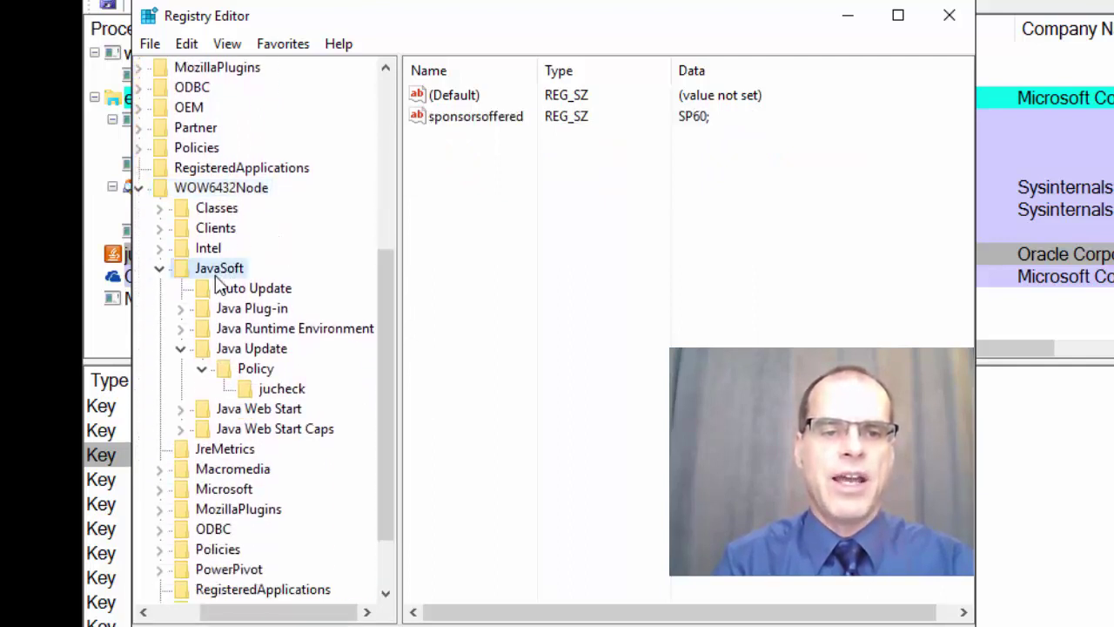
pyautogui.click(228, 353)
pyautogui.click(227, 366)
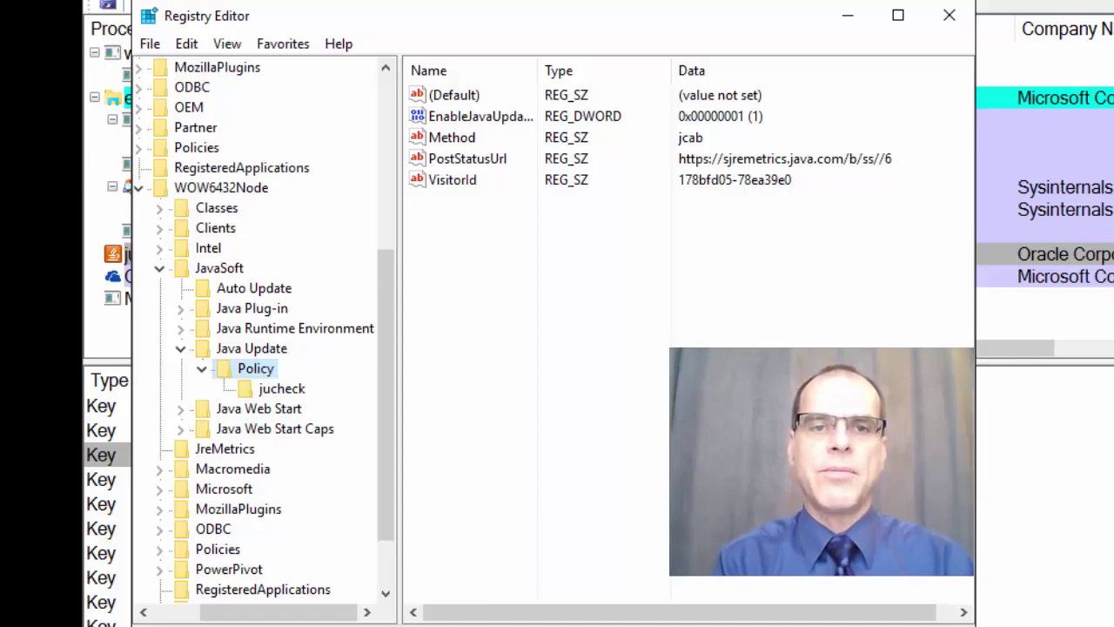
# Step: Switch away from Registry Editor and kill jusched.exe, the Java Update Scheduler at PID 836
pyautogui.hotkey('alt', 'Tab')
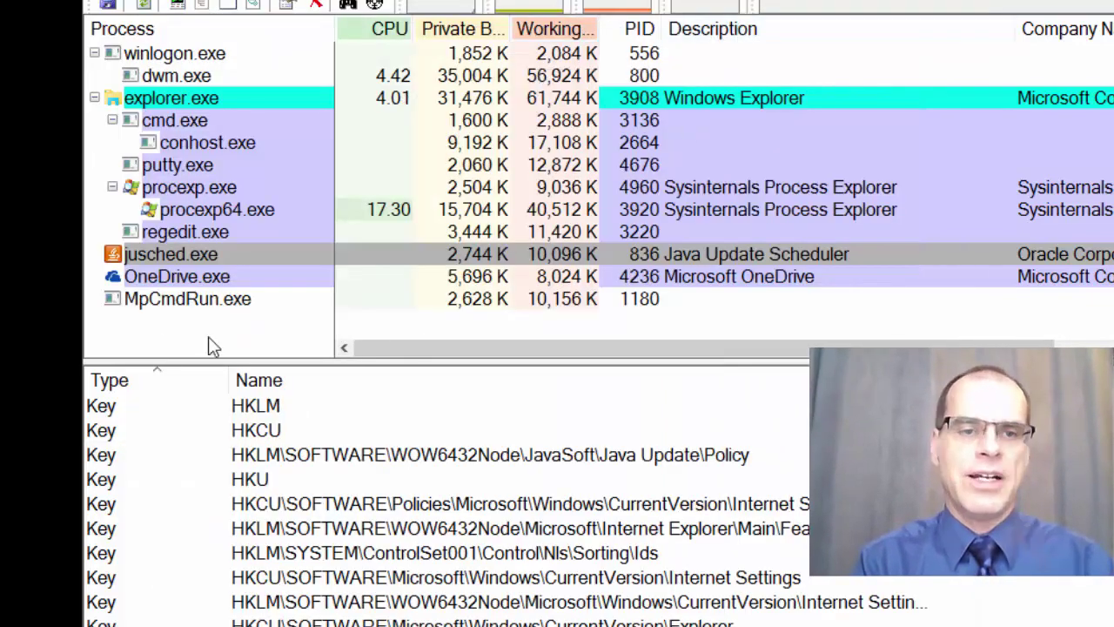
pyautogui.rightClick(148, 256)
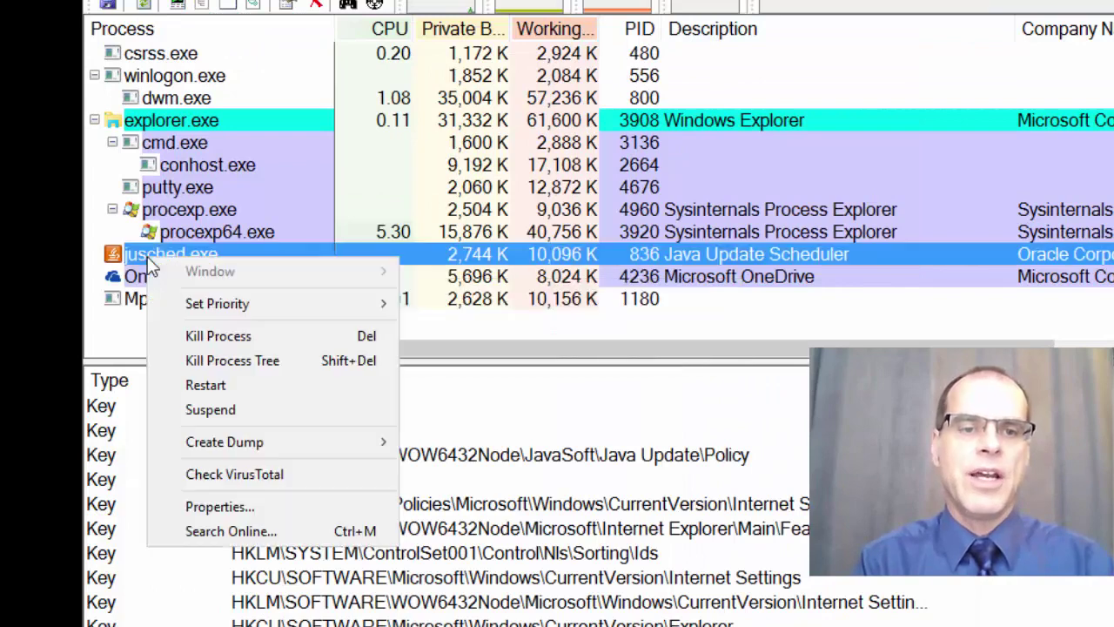
pyautogui.click(250, 338)
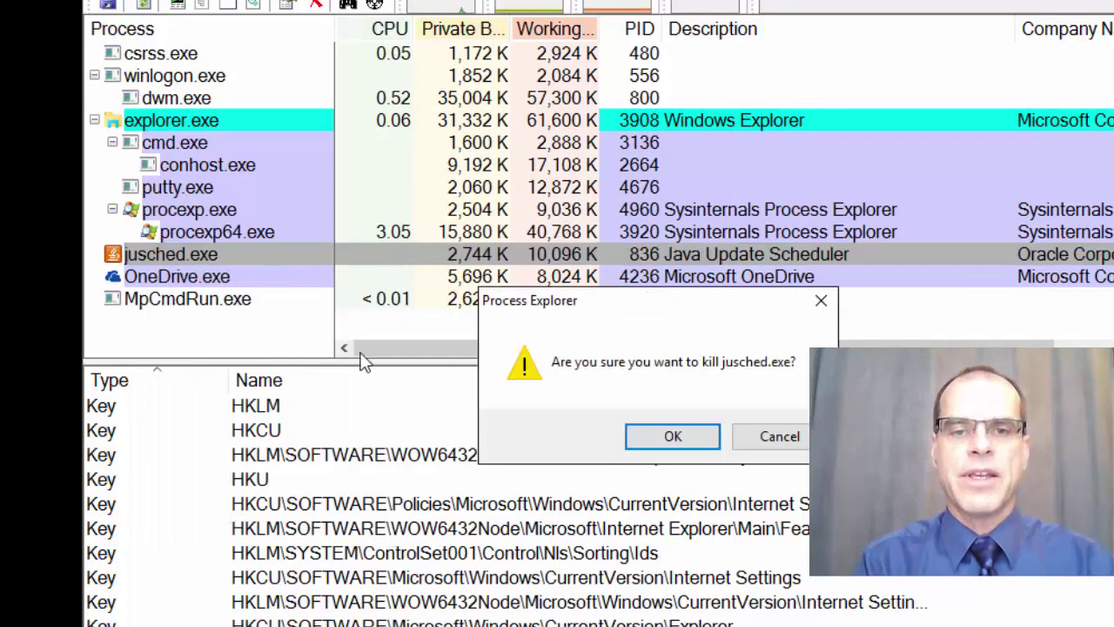
pyautogui.click(668, 443)
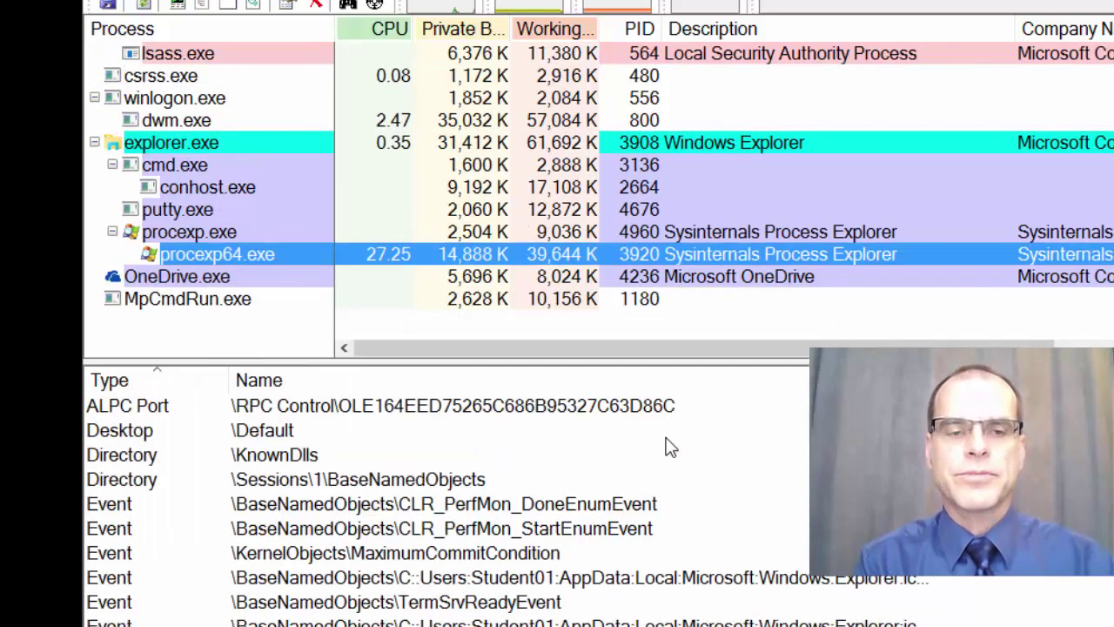